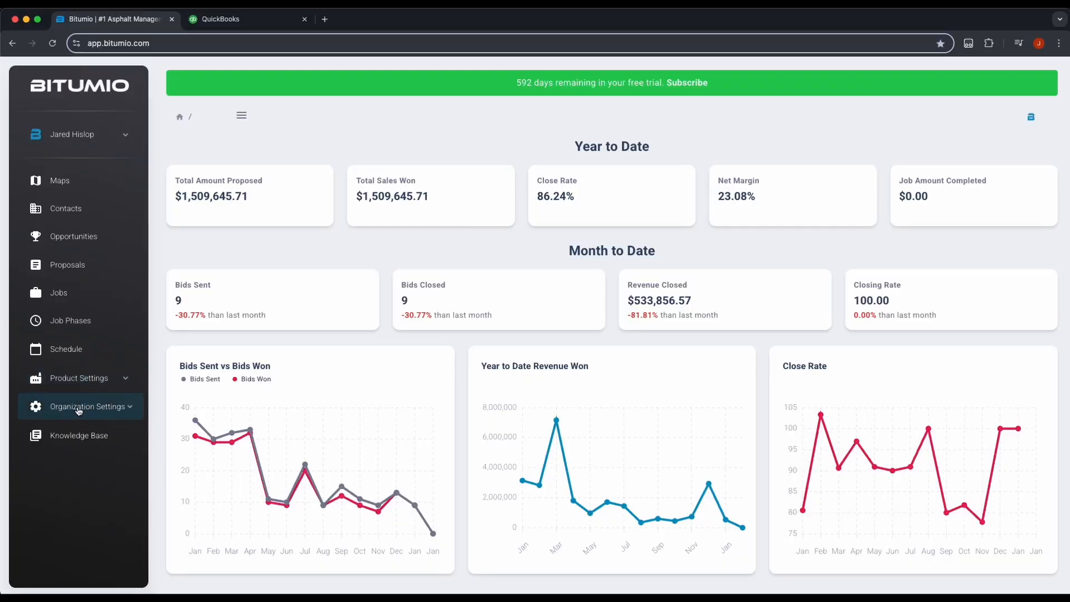
# Step: Go to Organization Settings > Linked Services to see the QuickBooks Online and Desktop options
pyautogui.click(79, 410)
pyautogui.scroll(-5, 79, 410)
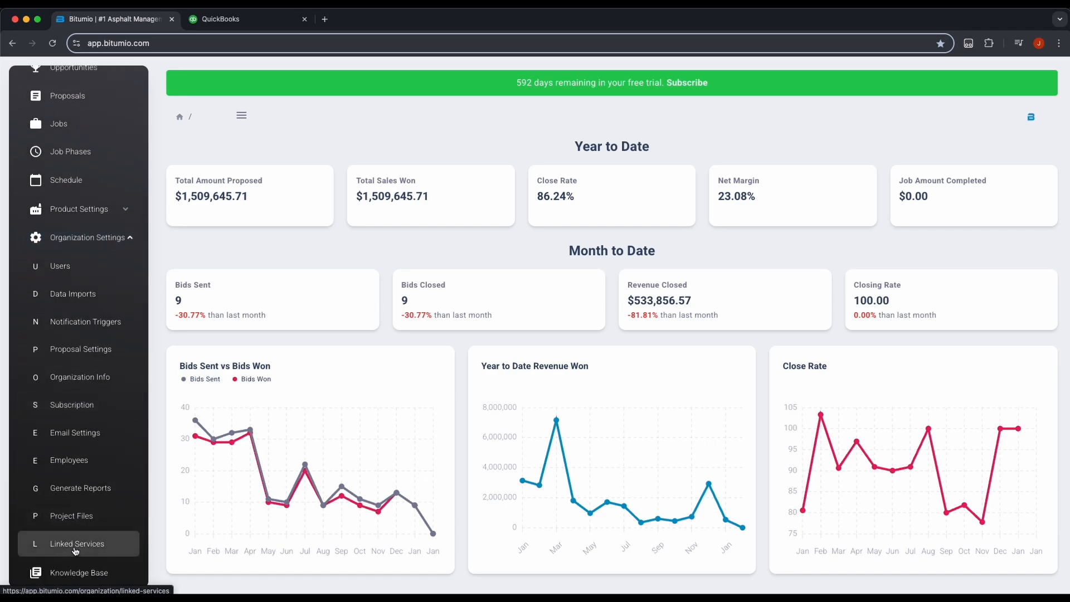
pyautogui.click(75, 551)
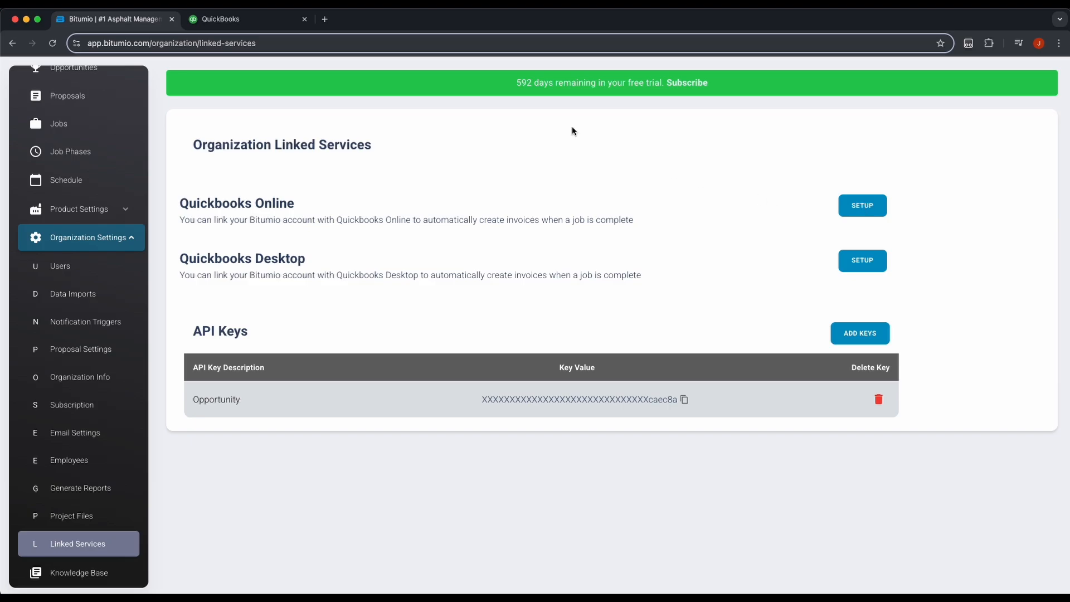
pyautogui.click(252, 21)
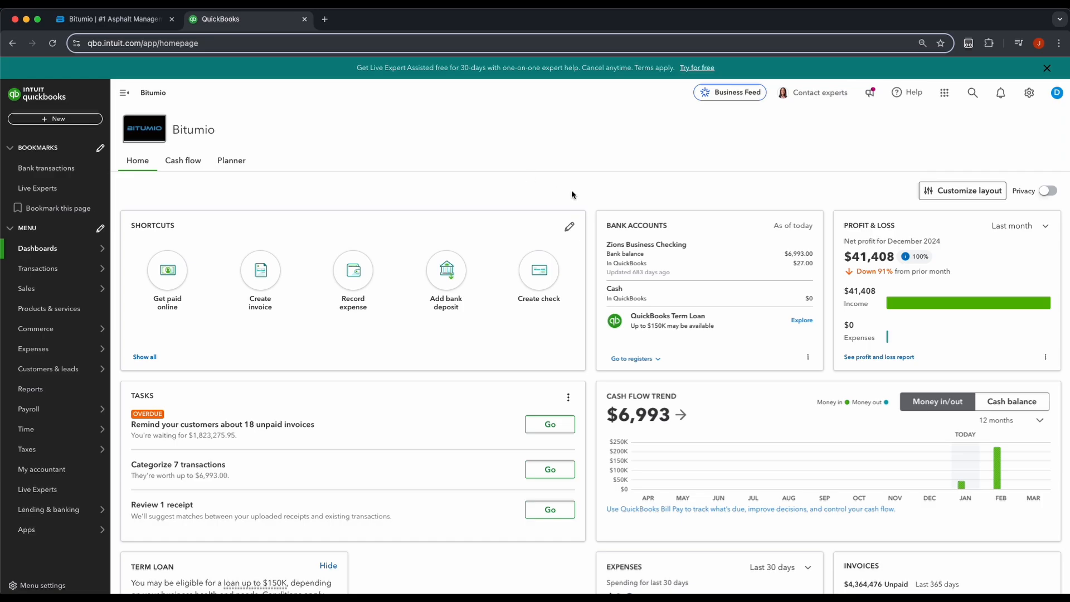
pyautogui.click(111, 19)
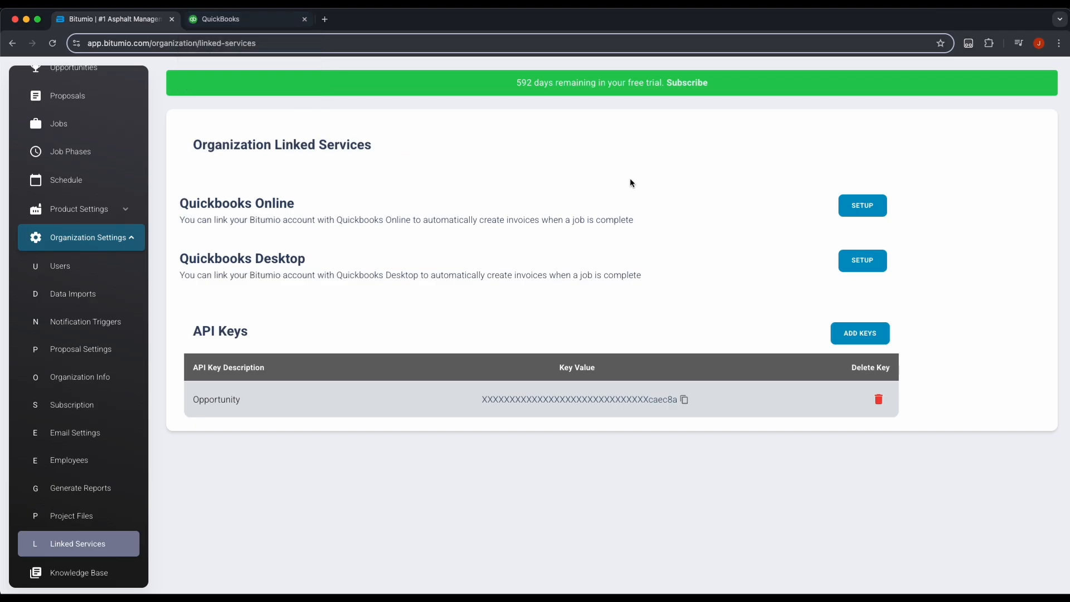
# Step: Set up the QuickBooks Online link, review the Select Account income accounts, then return to QuickBooks
pyautogui.click(862, 207)
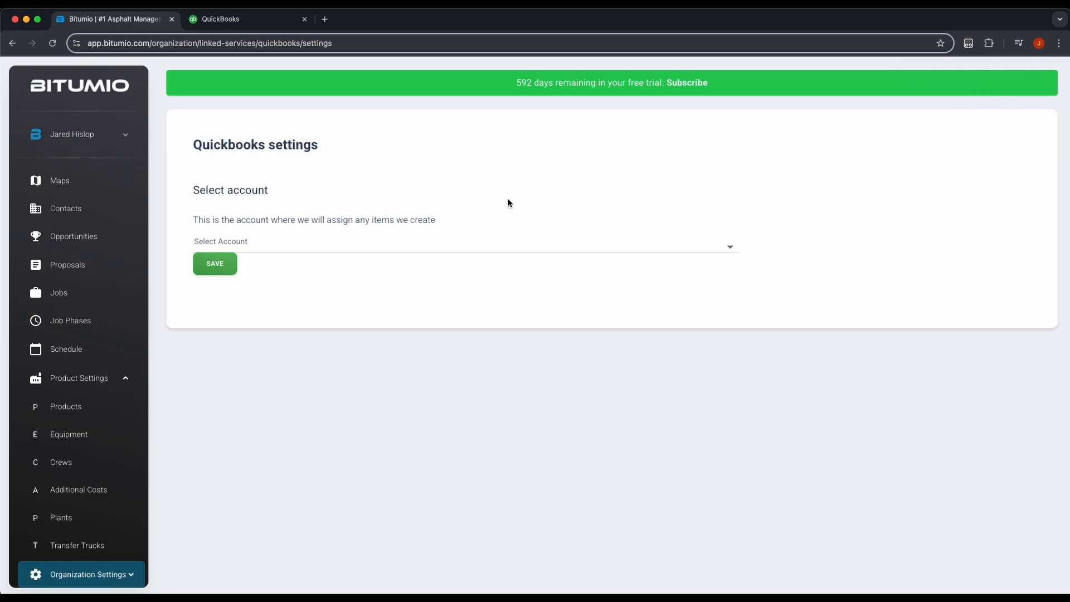
pyautogui.click(309, 249)
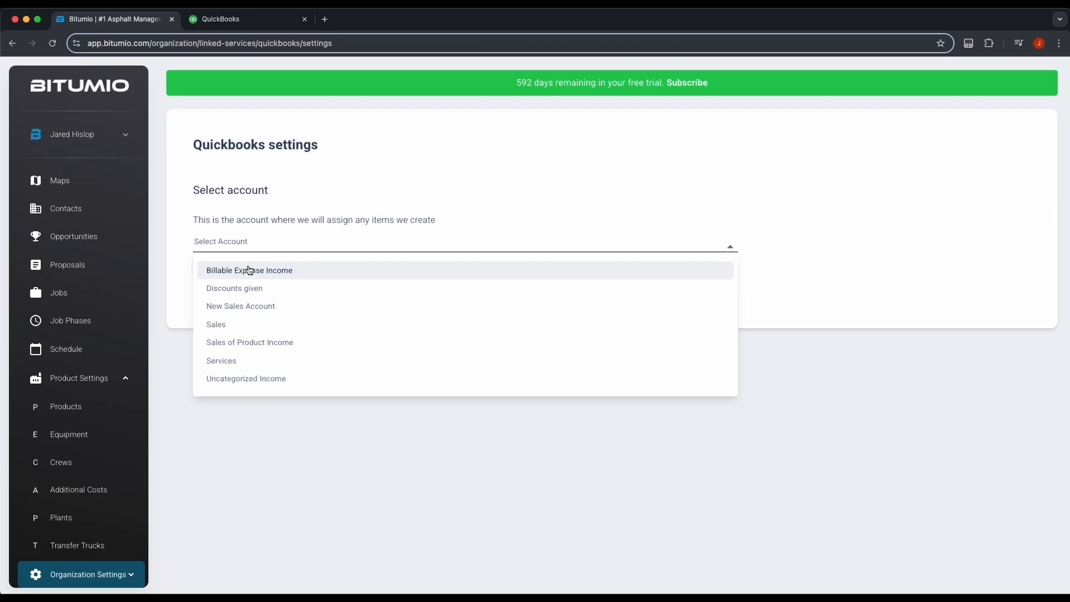
pyautogui.click(779, 304)
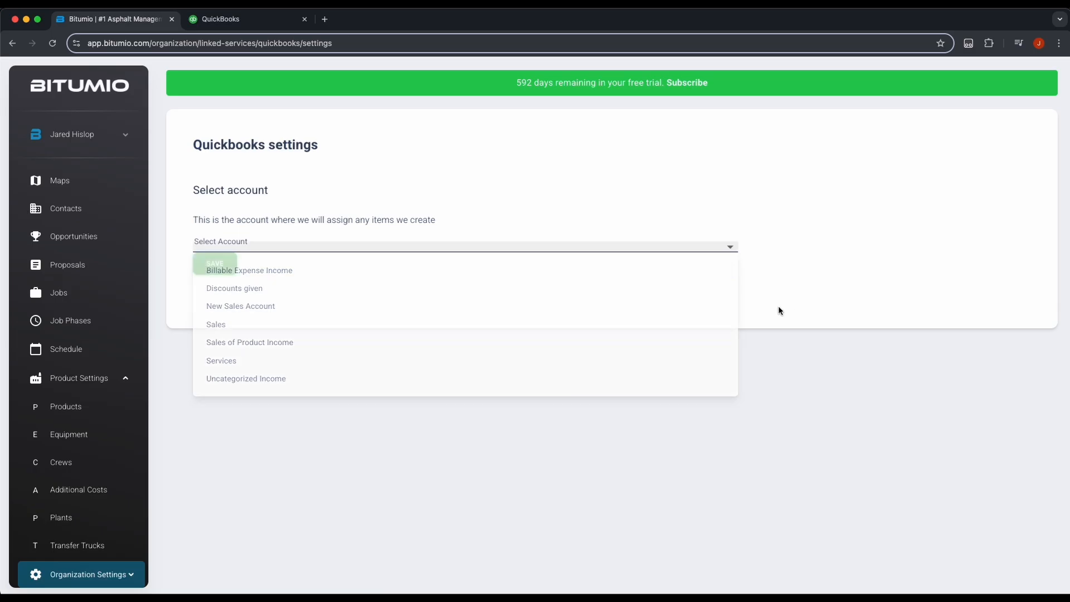
pyautogui.click(261, 23)
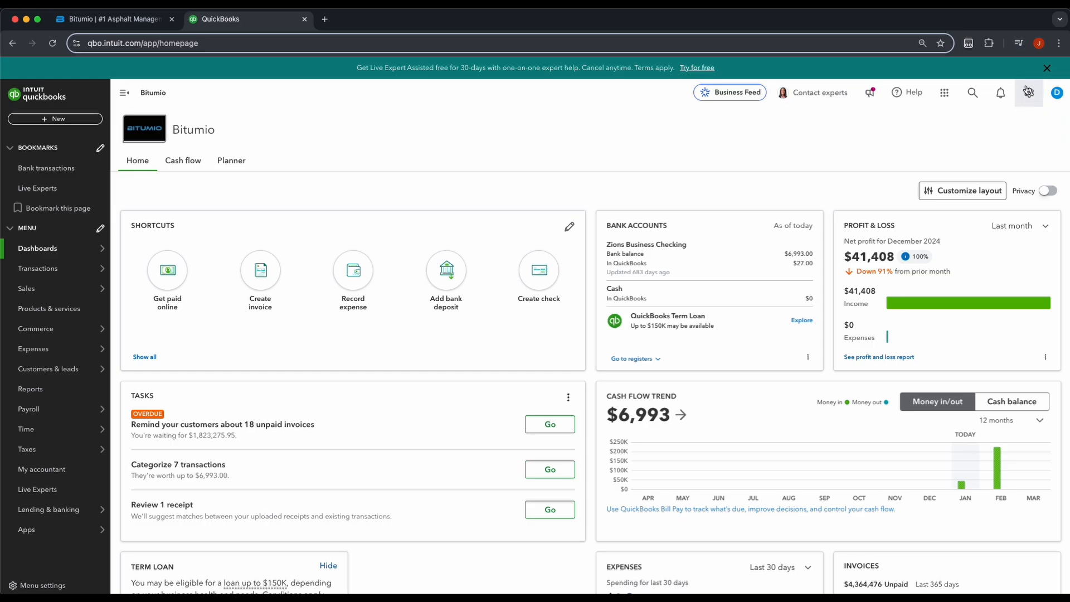
# Step: Find the Income account rows in the QuickBooks Online chart of accounts
pyautogui.click(1022, 99)
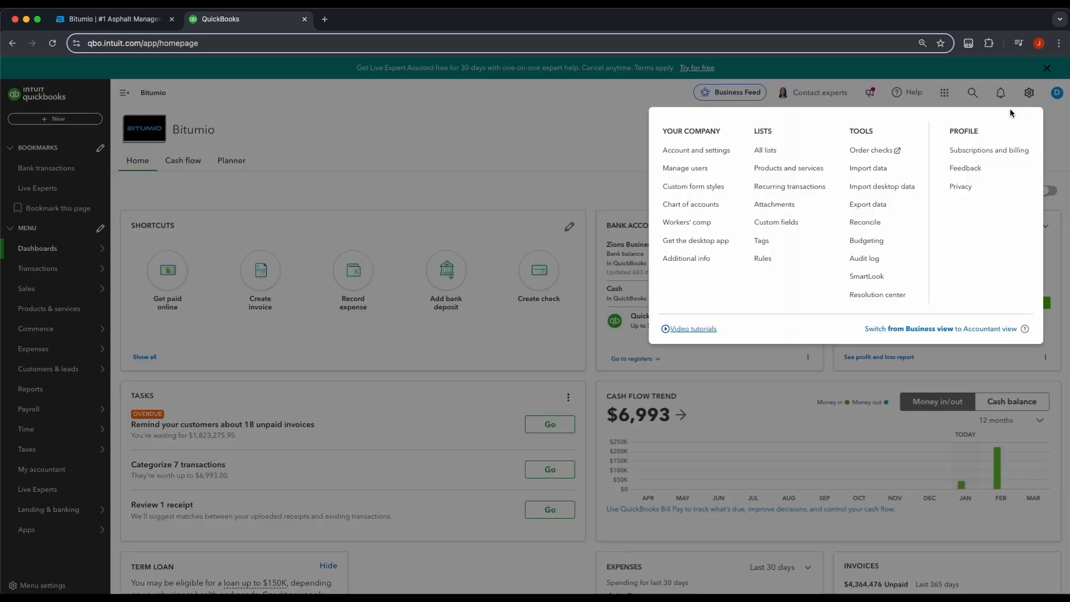
pyautogui.click(692, 205)
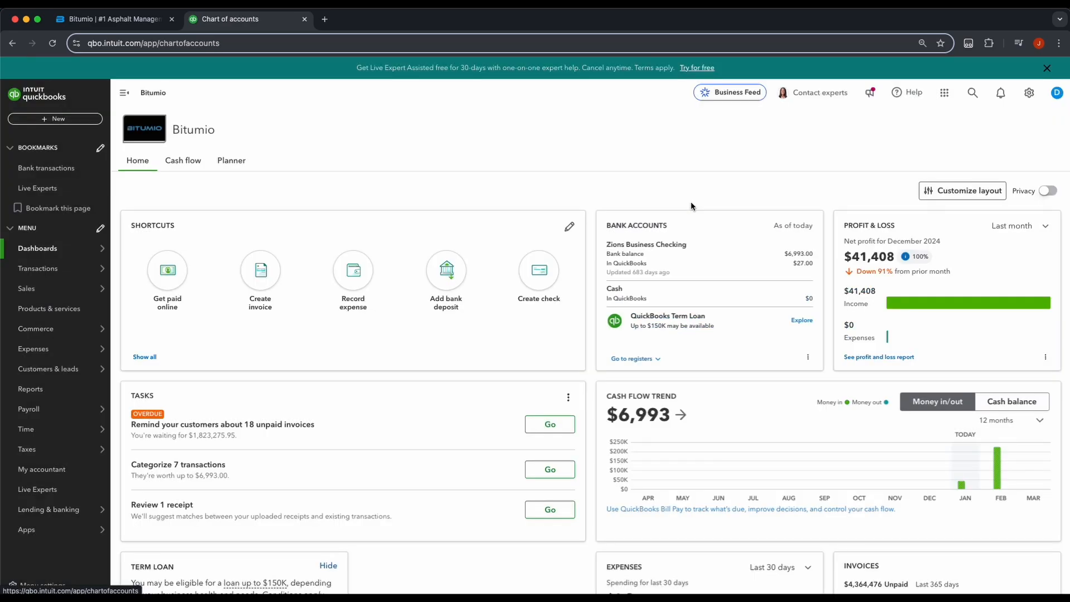
pyautogui.scroll(-10, 399, 283)
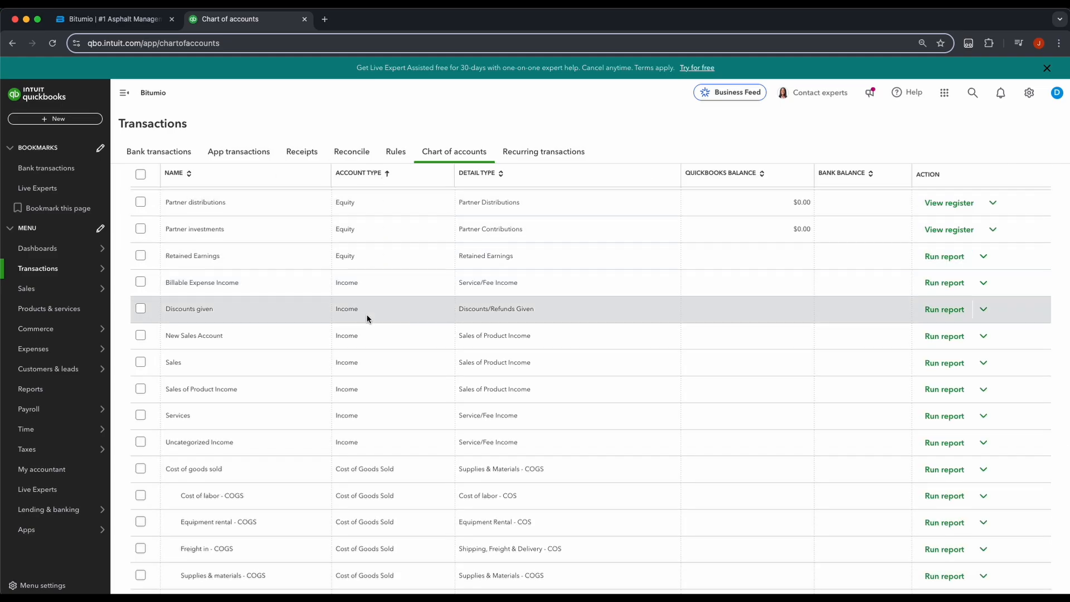
pyautogui.doubleClick(366, 283)
pyautogui.click(353, 291)
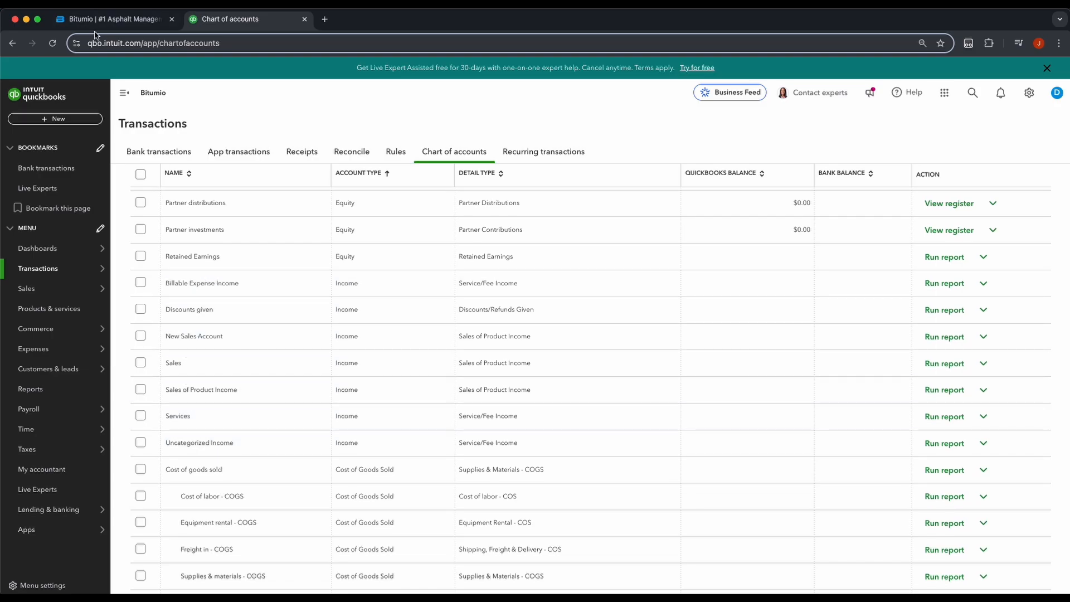
# Step: Check Bitumio's Select Account list against those income accounts, then go to Products & services
pyautogui.click(112, 19)
pyautogui.click(272, 246)
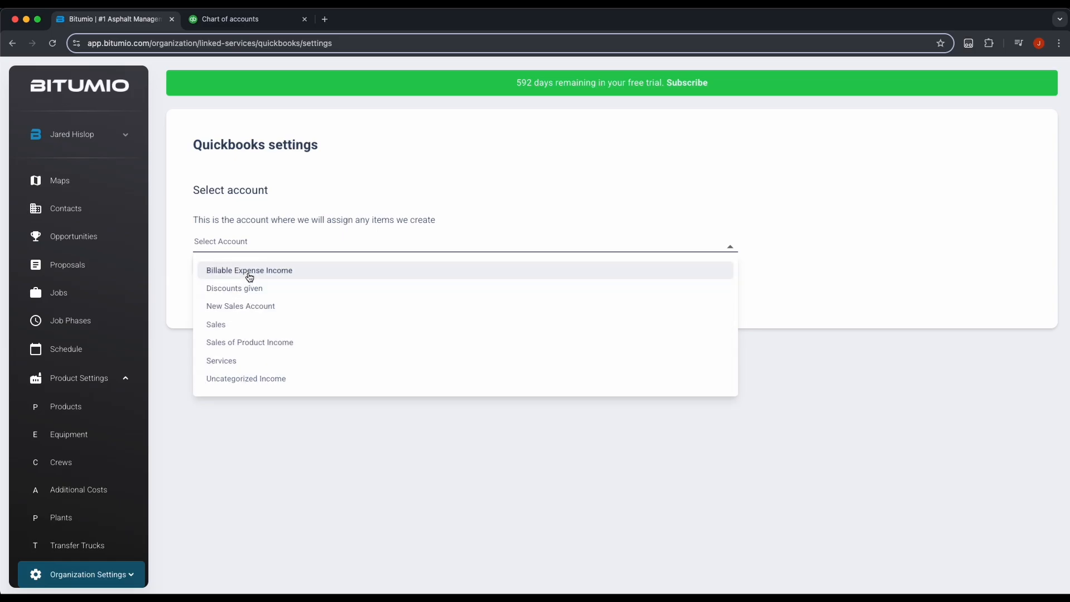
pyautogui.click(311, 492)
pyautogui.click(249, 21)
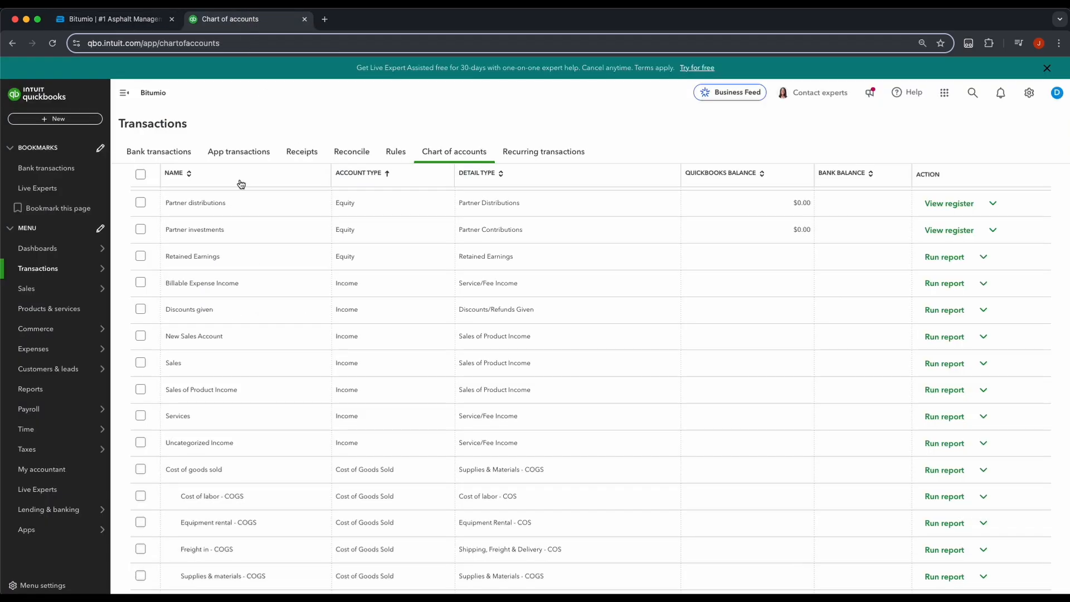
pyautogui.click(33, 310)
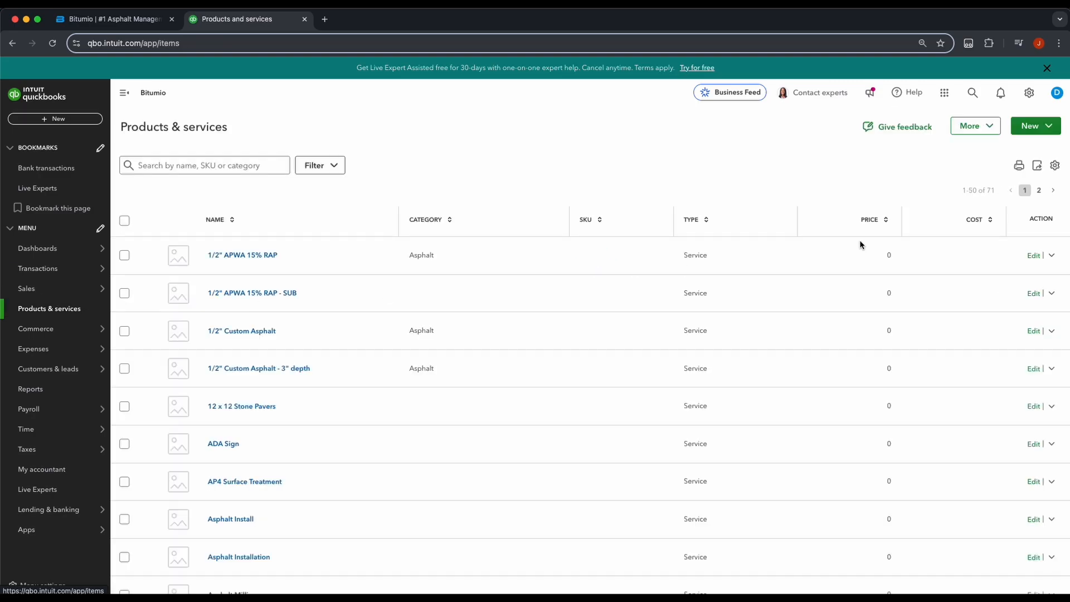
# Step: Start a new service item in QuickBooks Online with its income account set to Sales
pyautogui.click(1041, 131)
pyautogui.click(984, 157)
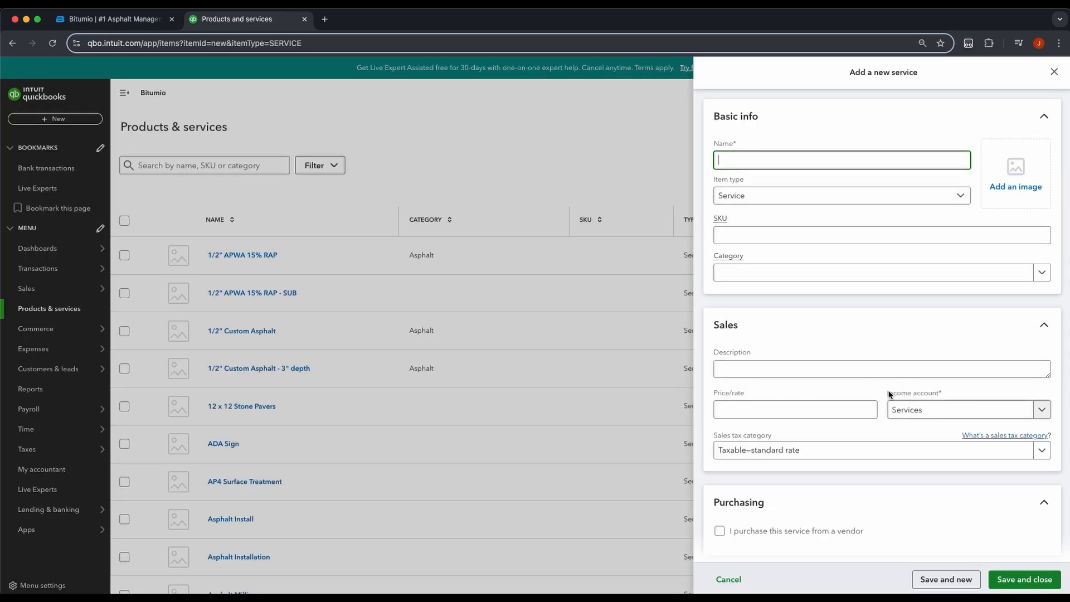
pyautogui.click(920, 399)
pyautogui.click(924, 424)
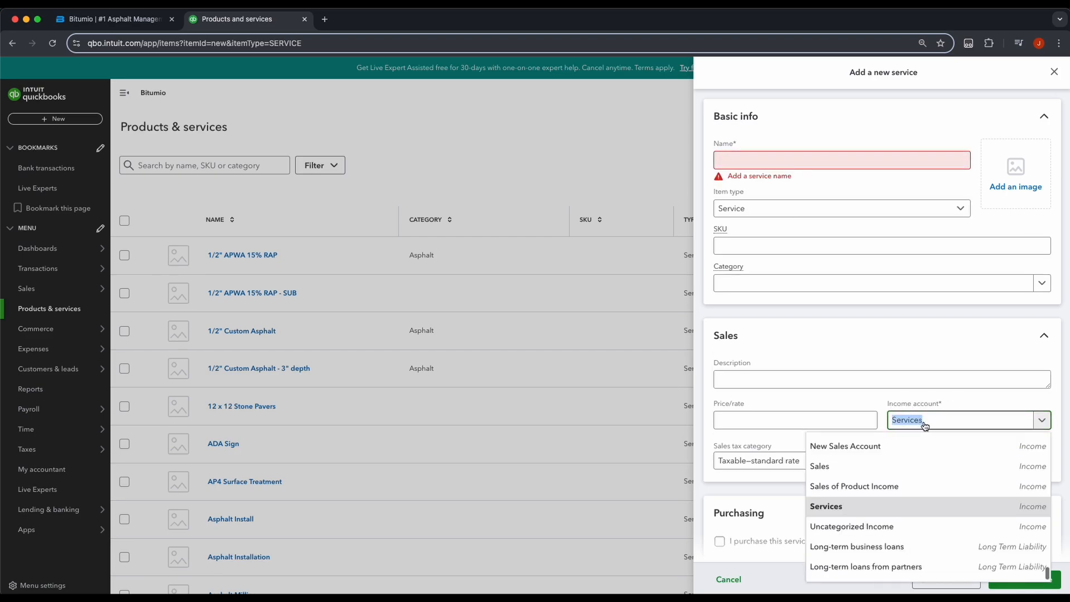
pyautogui.click(855, 466)
# Step: Review the full income account list, keep Sales, and go back to Bitumio's QuickBooks settings
pyautogui.click(934, 421)
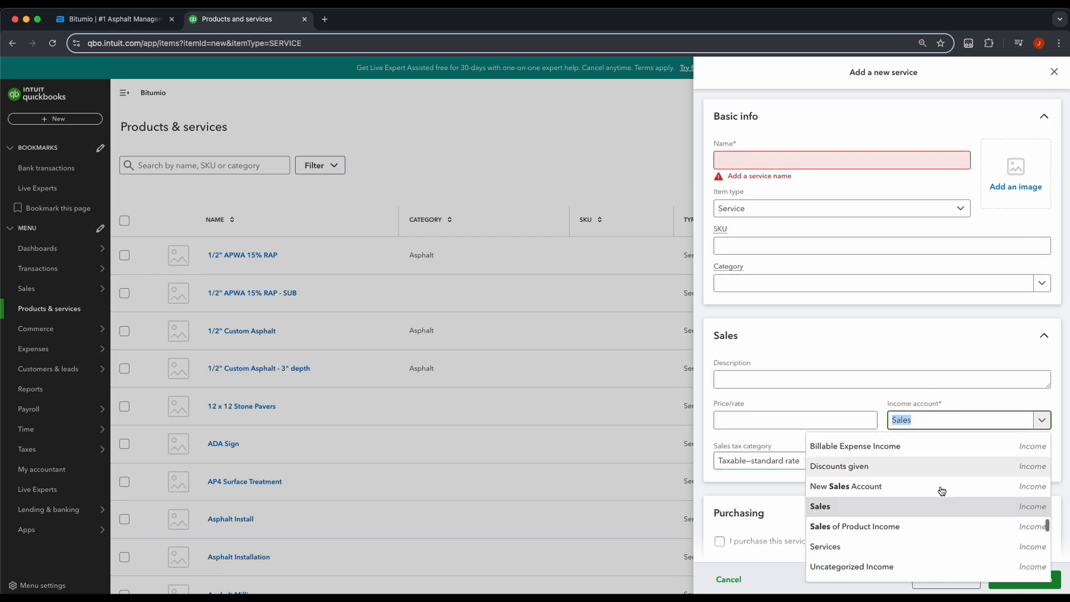
pyautogui.scroll(-3, 925, 460)
pyautogui.scroll(5, 924, 461)
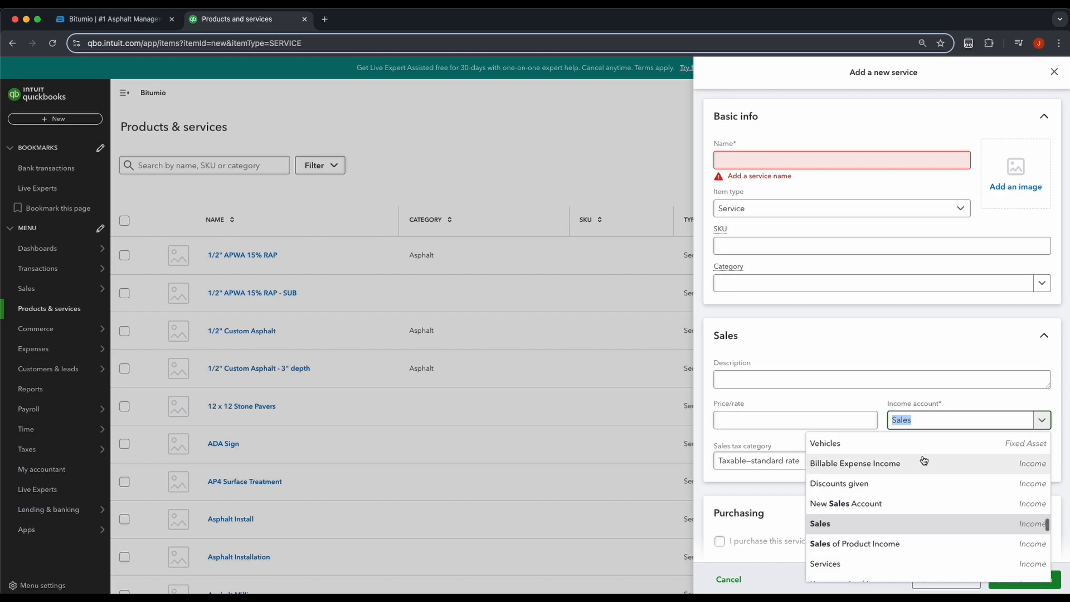
pyautogui.scroll(-1, 924, 461)
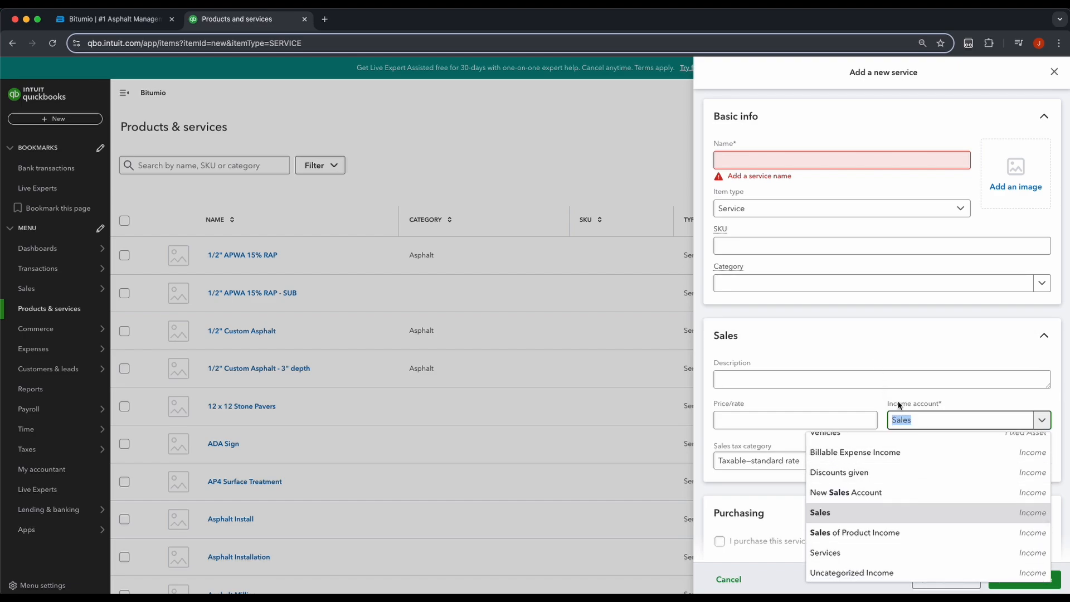
pyautogui.scroll(-1, 904, 433)
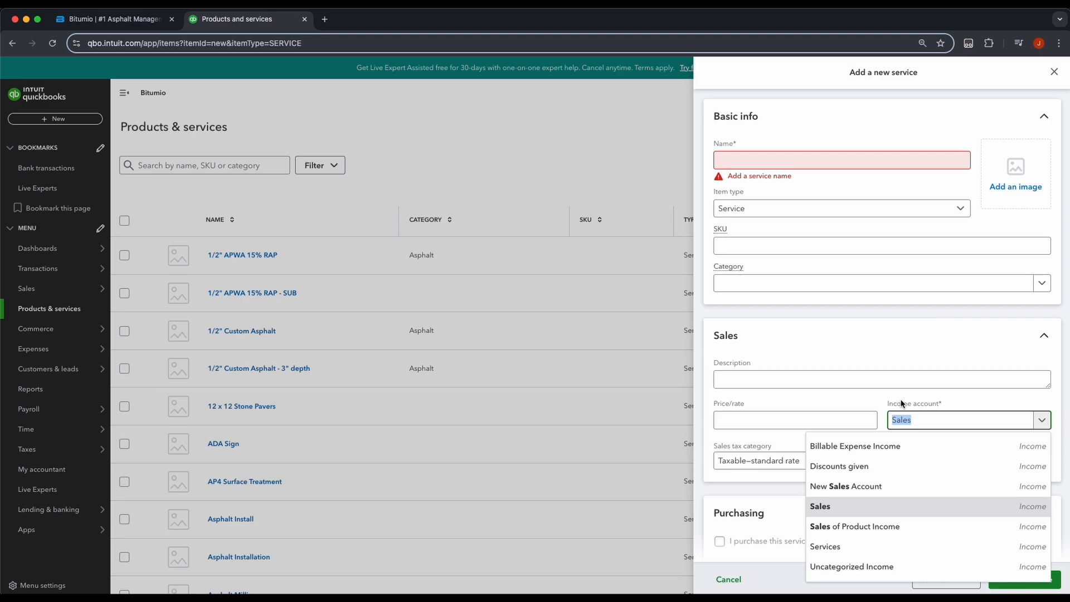
pyautogui.click(880, 315)
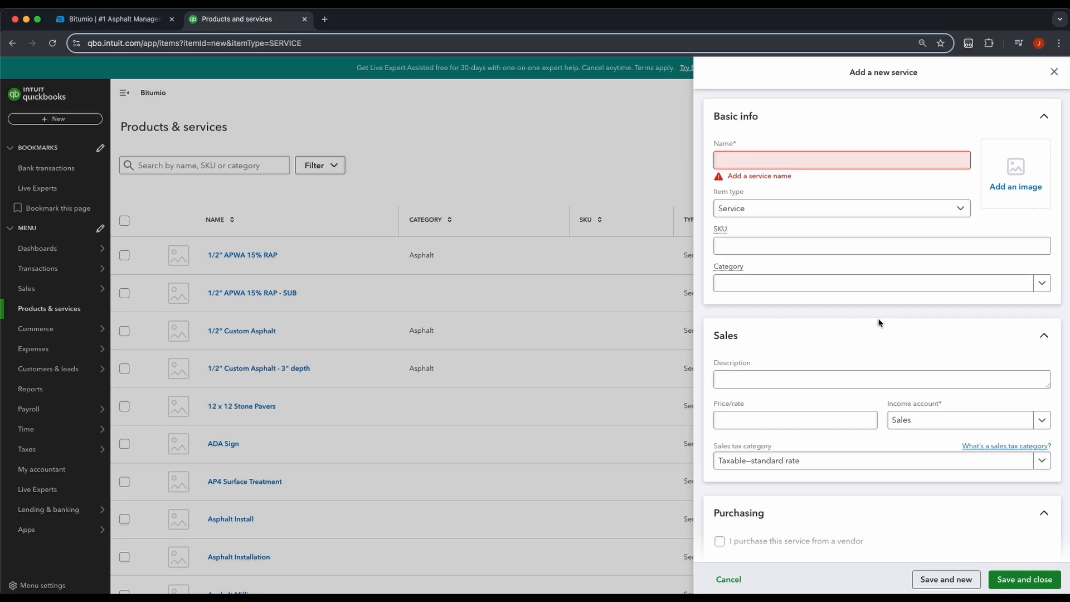
pyautogui.click(887, 405)
pyautogui.moveTo(940, 406); pyautogui.dragTo(945, 405)
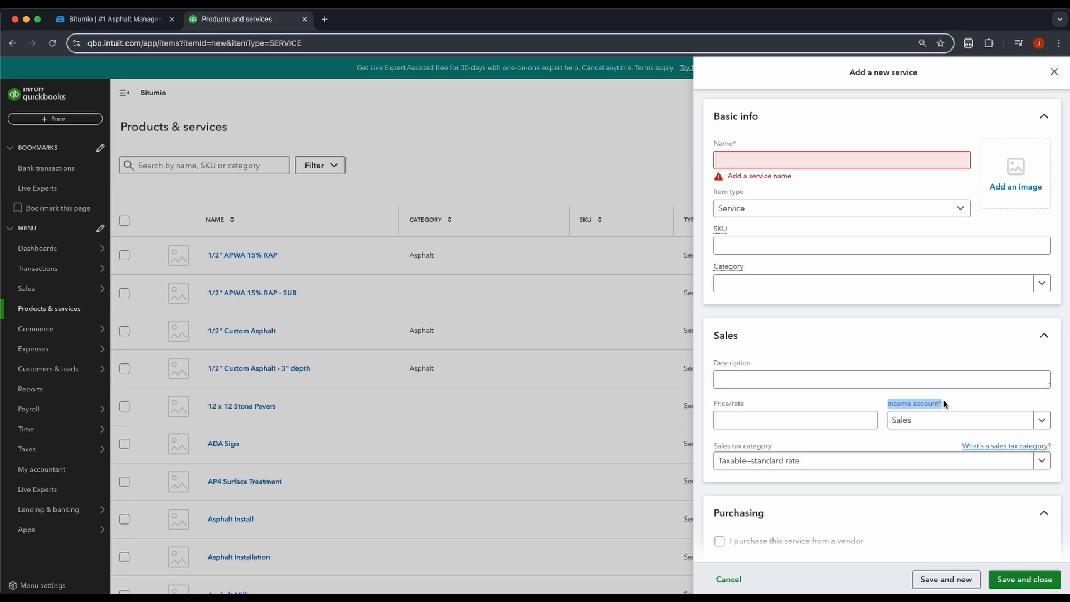
pyautogui.click(909, 408)
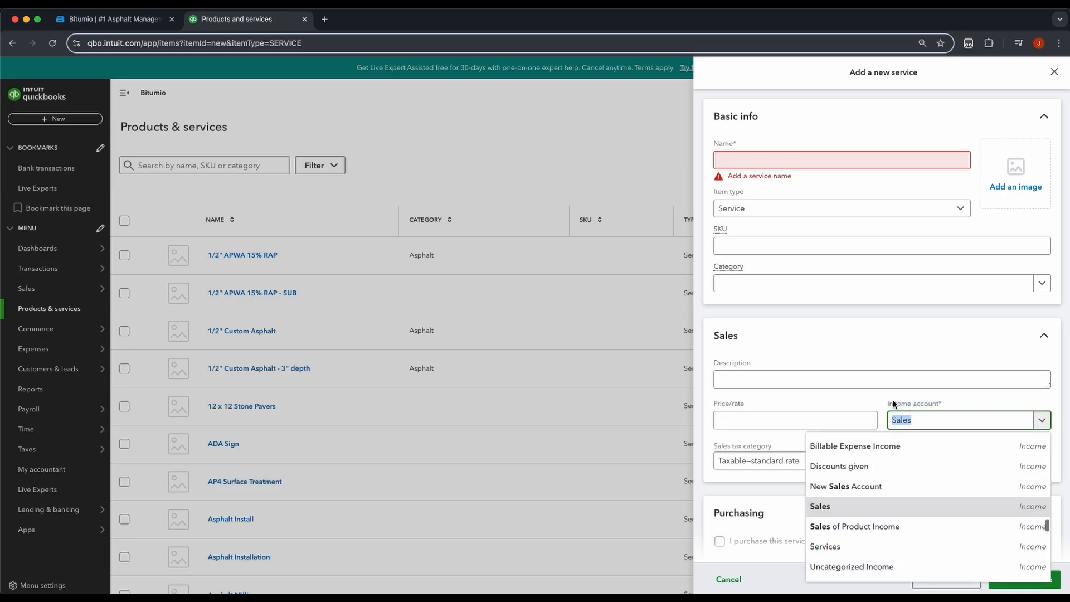
pyautogui.hotkey('ctrl', 'shift', 'Tab')
# Step: Choose Sales in Bitumio's Select Account dropdown and save the QuickBooks settings
pyautogui.click(272, 251)
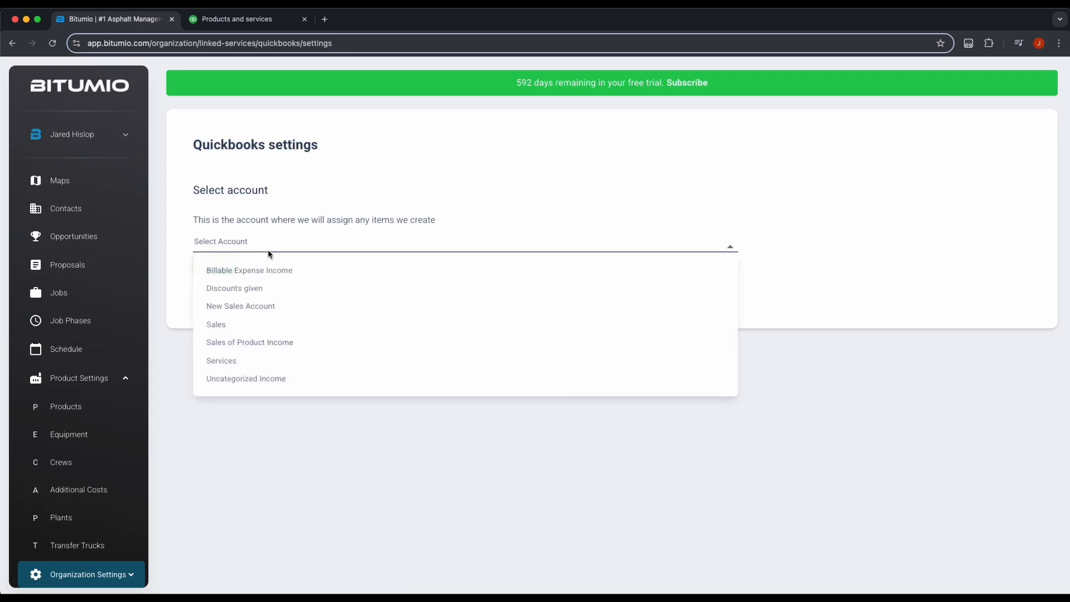
pyautogui.click(237, 333)
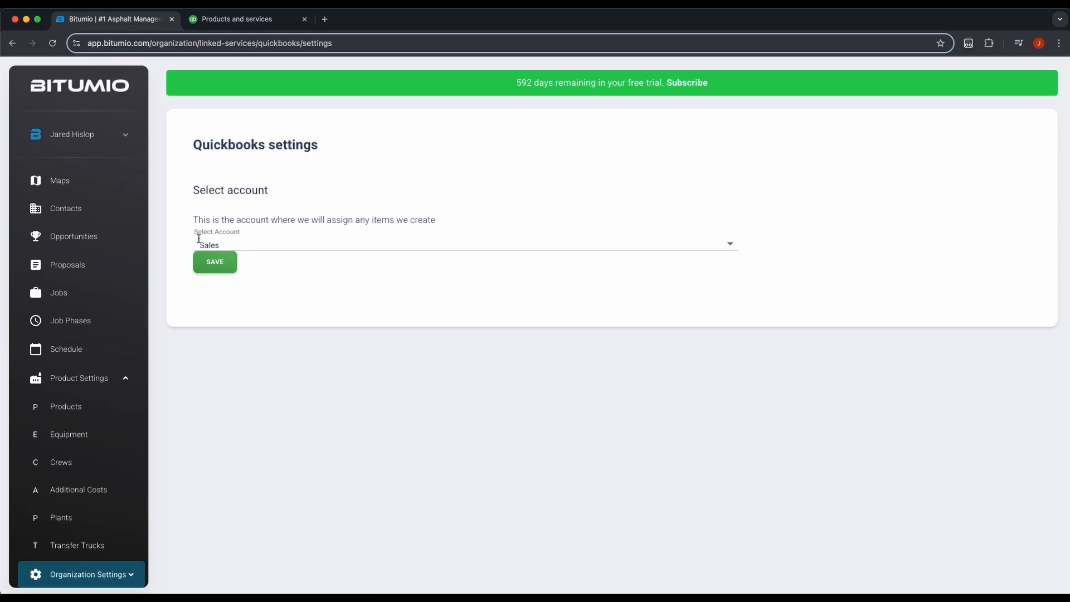
pyautogui.click(215, 262)
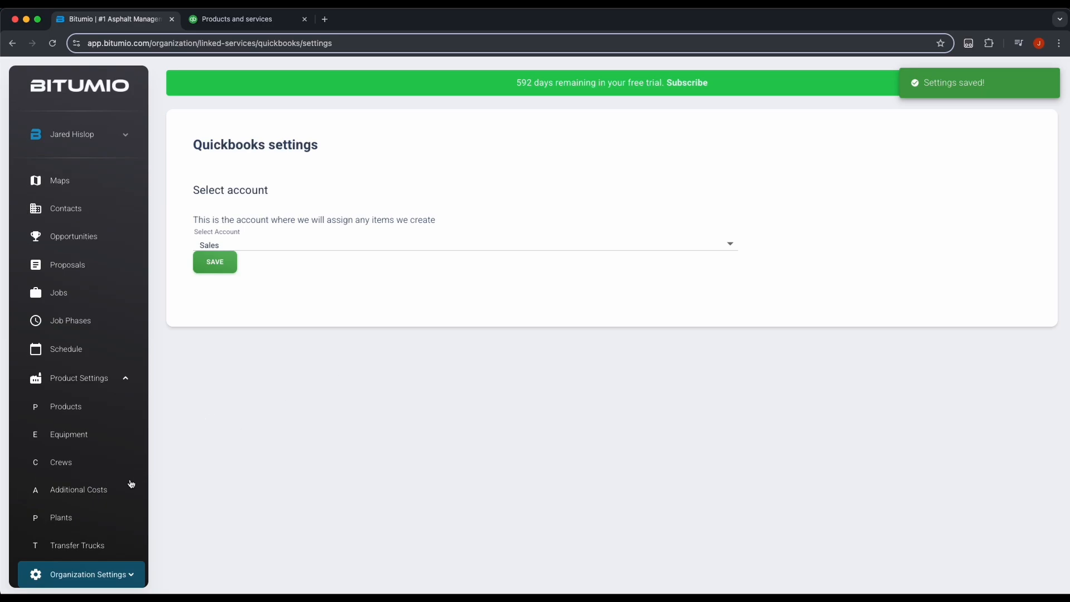
pyautogui.scroll(-1, 91, 502)
# Step: Return to Organization Settings > Linked Services, where QuickBooks Online now shows as connected
pyautogui.click(92, 551)
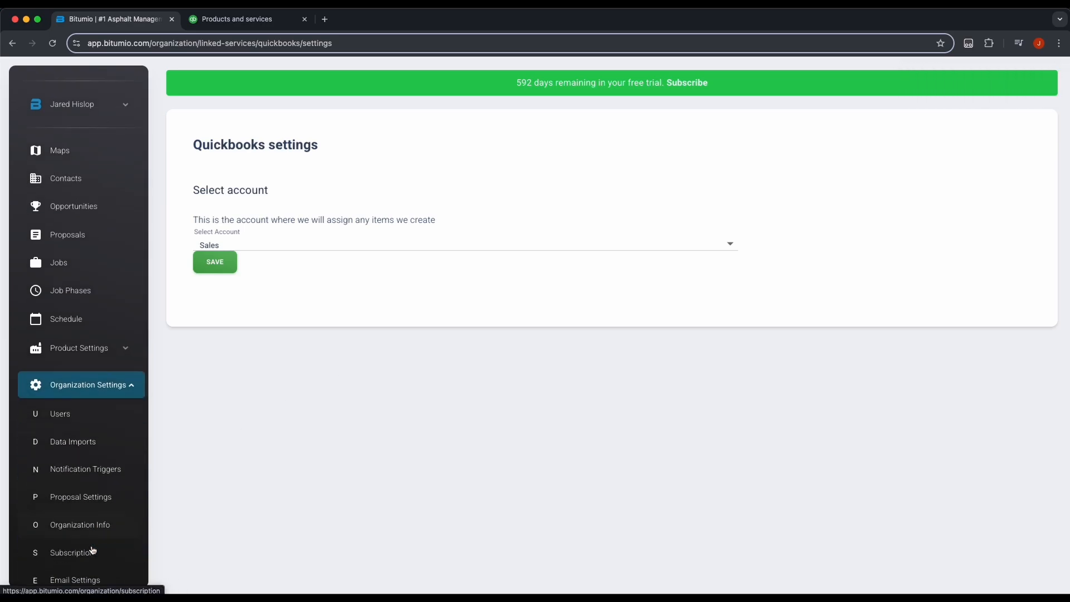
pyautogui.scroll(-5, 89, 553)
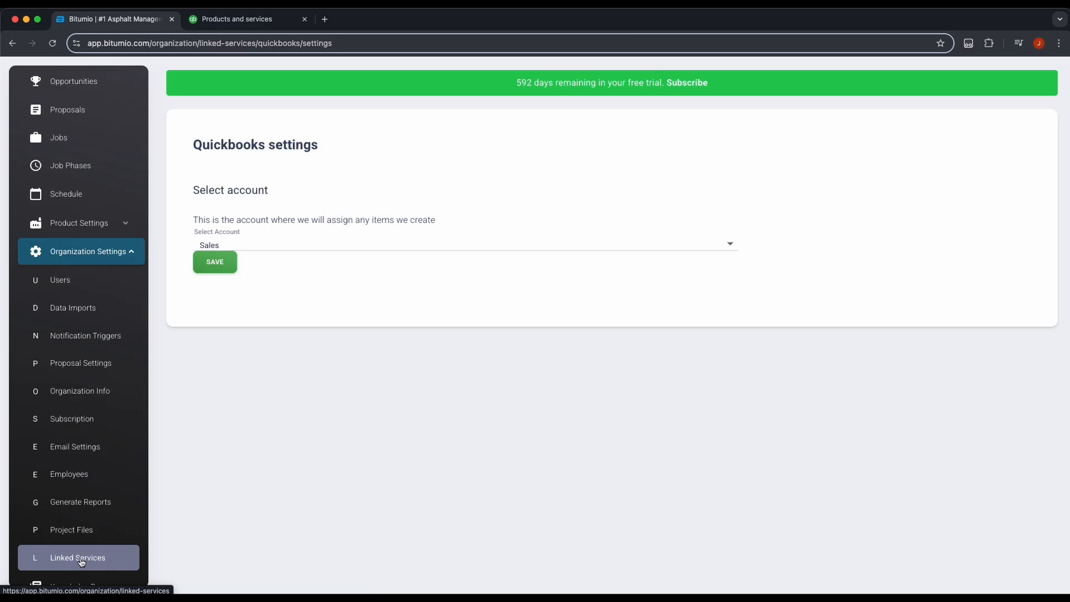
pyautogui.click(81, 562)
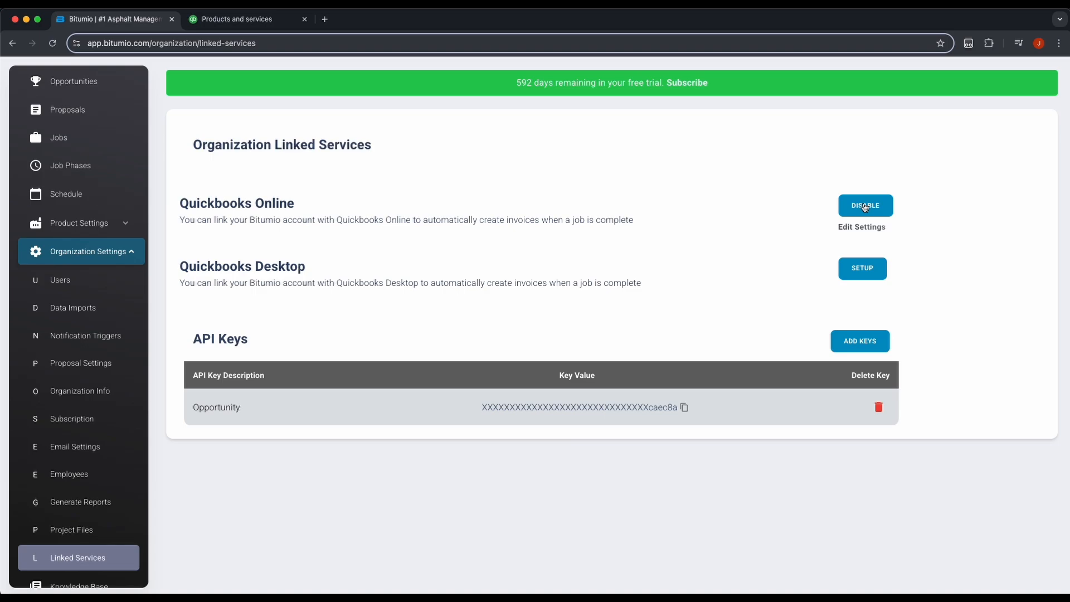
pyautogui.click(125, 251)
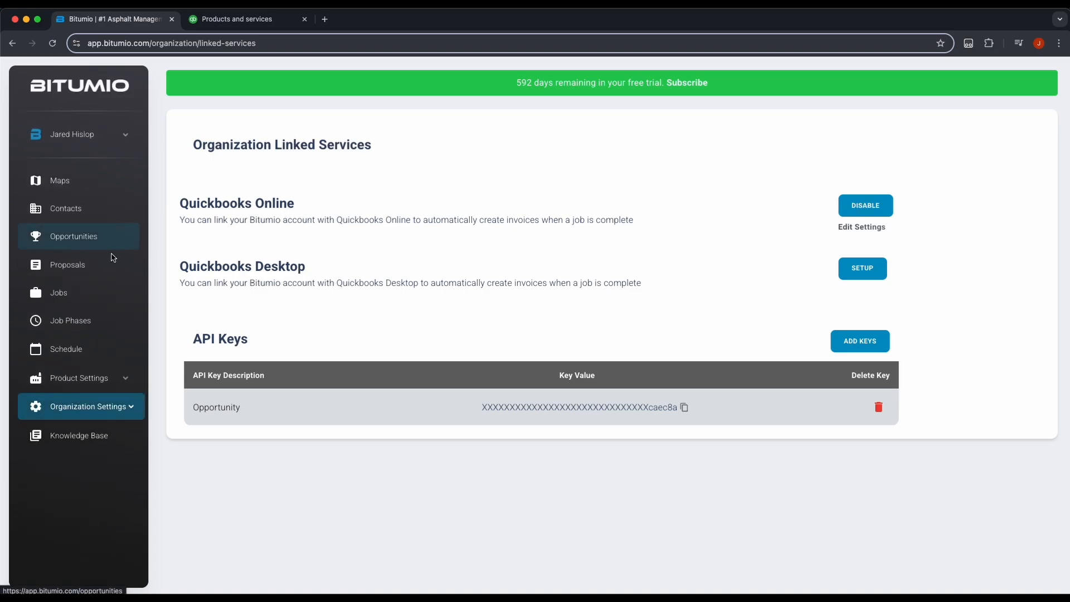
# Step: In Proposals, expand Red Rock HOA's proposal 7522 to see its Parking Lot Grade and Pave stage
pyautogui.click(90, 268)
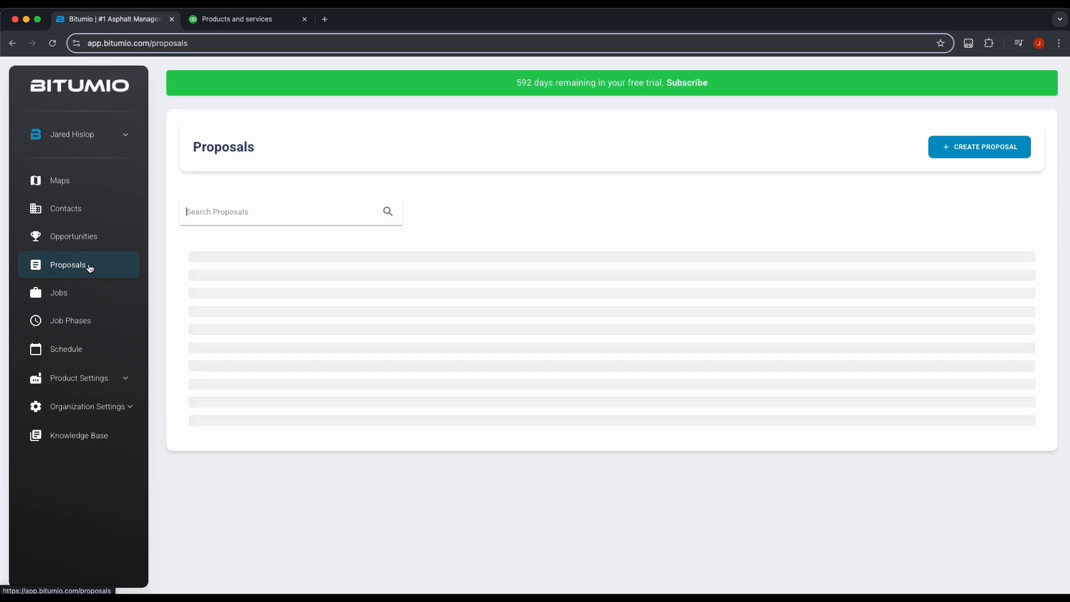
pyautogui.moveTo(259, 293); pyautogui.dragTo(337, 295)
pyautogui.click(196, 294)
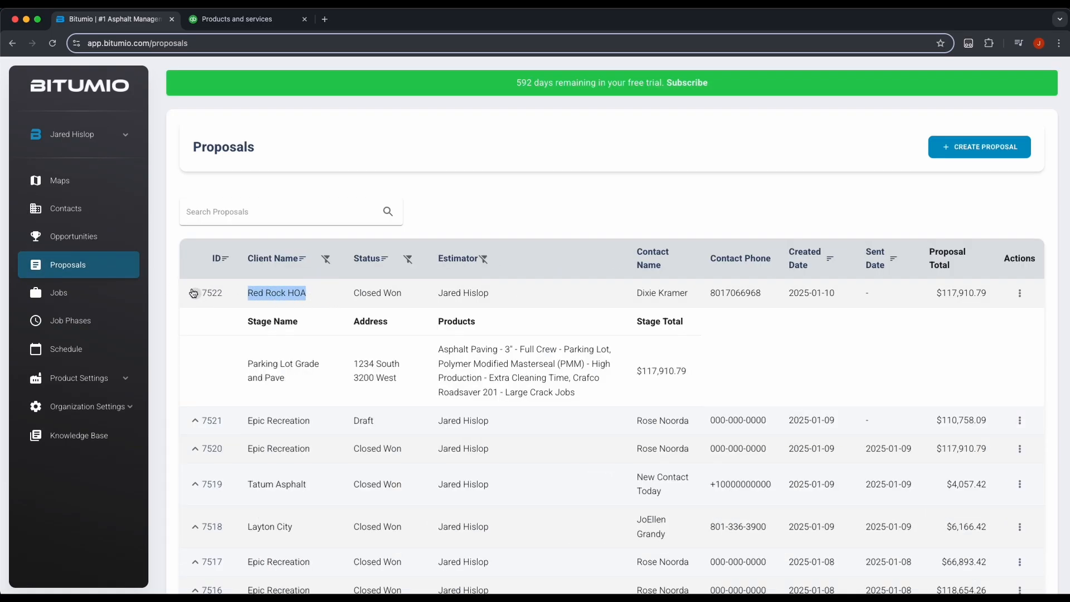
pyautogui.moveTo(248, 364); pyautogui.dragTo(310, 383)
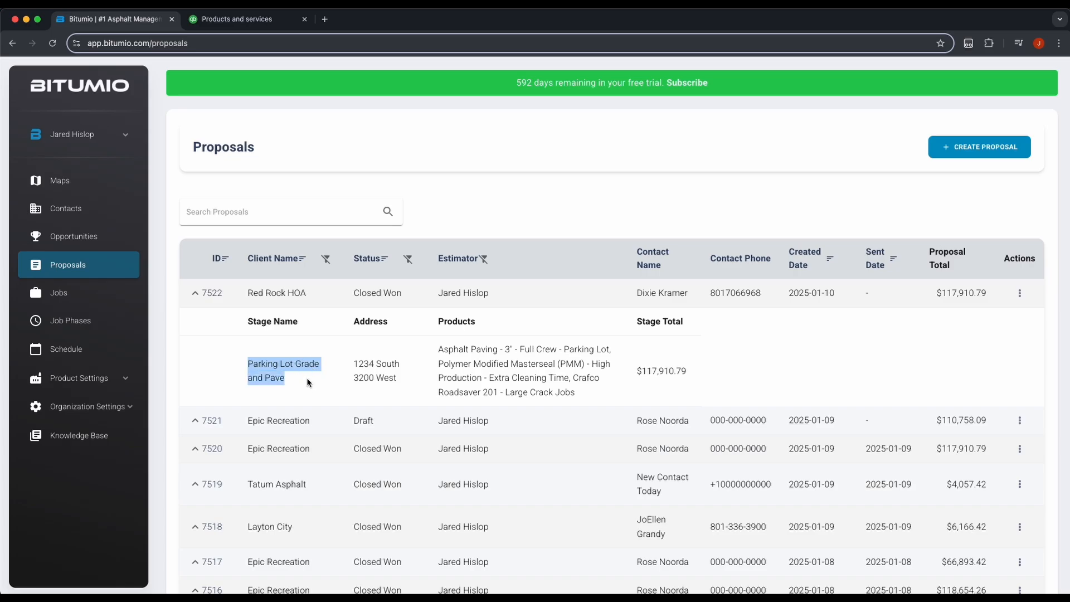
pyautogui.click(489, 361)
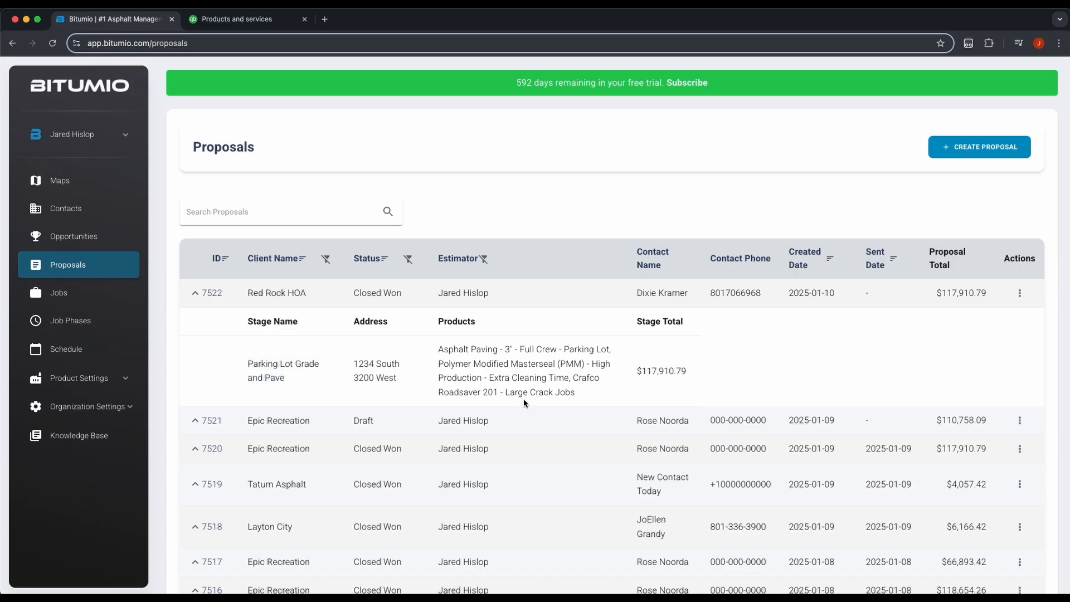
# Step: Open Proposal Info #7522 and review Asphalt Paving, Polymer Modified Masterseal and Crafco Roadsaver
pyautogui.click(212, 295)
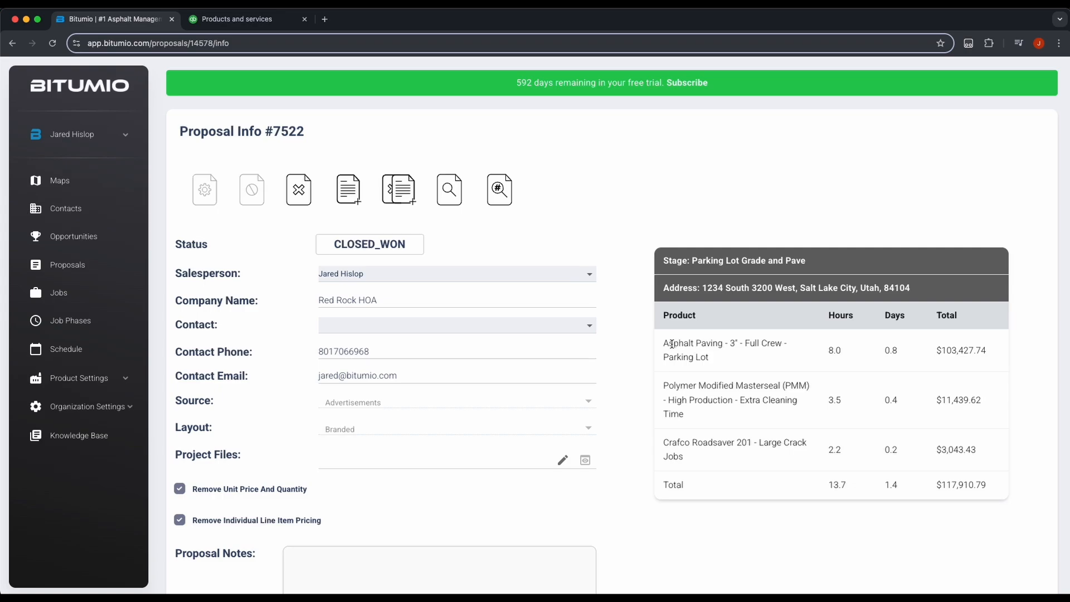
pyautogui.moveTo(673, 343); pyautogui.dragTo(755, 343)
pyautogui.moveTo(687, 386); pyautogui.dragTo(758, 386)
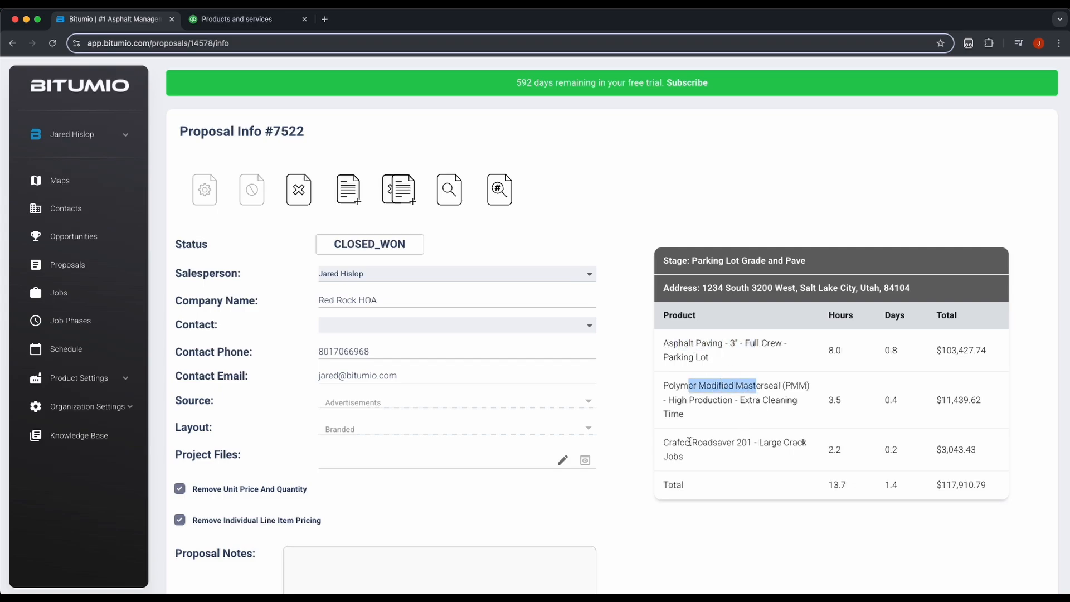
pyautogui.moveTo(690, 442); pyautogui.dragTo(736, 442)
pyautogui.click(748, 443)
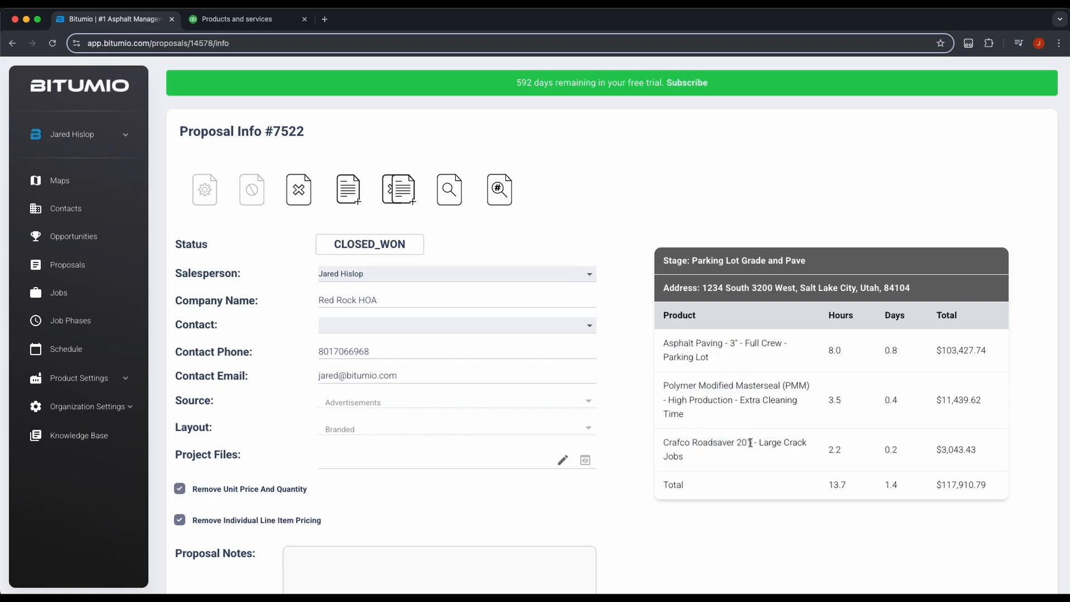
# Step: Open job 7522-1 and review the summary's Asphalt Paving, Polymer Modified Masterseal and Crafco Roadsaver phases
pyautogui.click(62, 294)
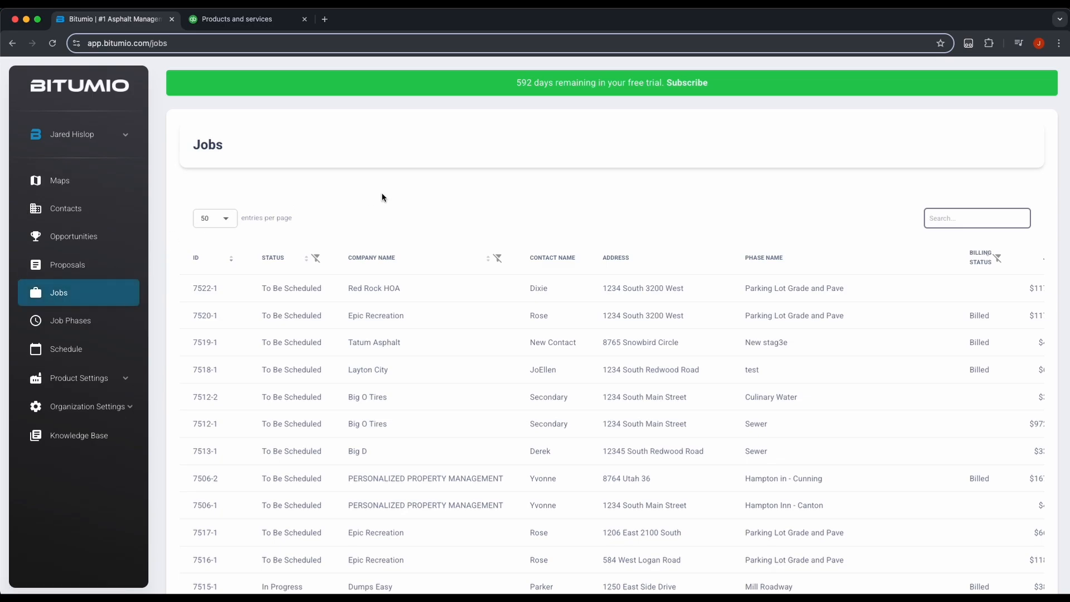
pyautogui.click(346, 289)
pyautogui.click(199, 291)
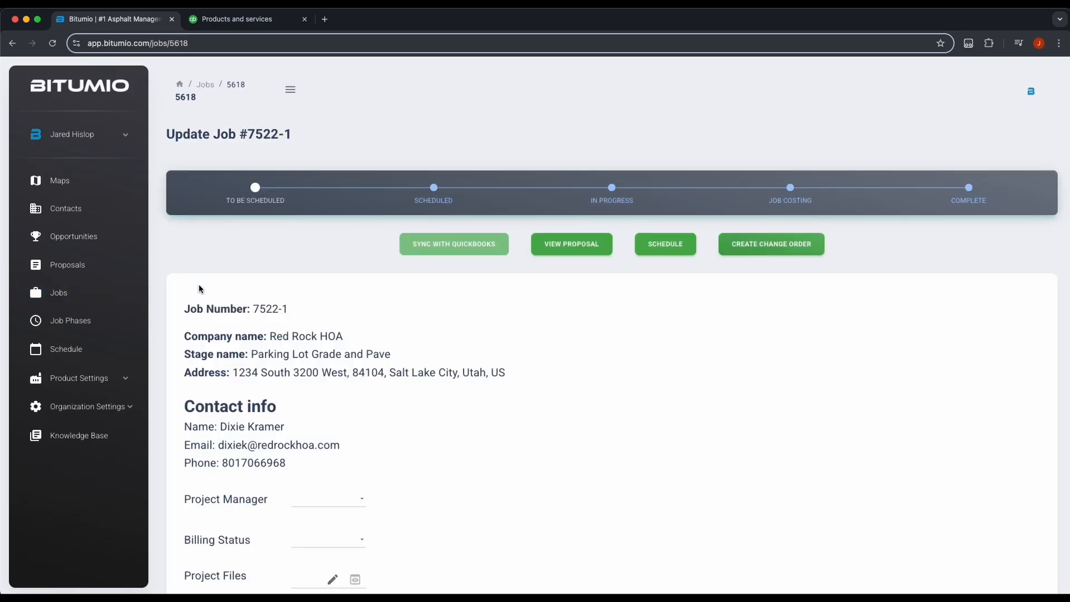
pyautogui.scroll(-15, 423, 326)
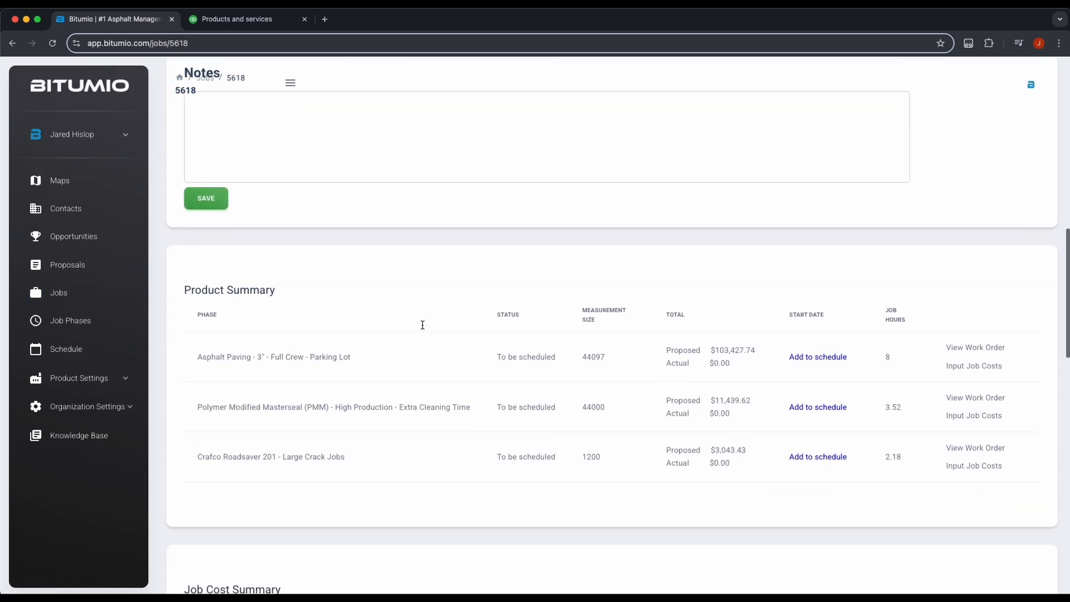
pyautogui.moveTo(217, 354); pyautogui.dragTo(292, 353)
pyautogui.moveTo(238, 401); pyautogui.dragTo(293, 403)
pyautogui.moveTo(236, 452); pyautogui.dragTo(313, 466)
pyautogui.click(340, 455)
pyautogui.scroll(15, 464, 423)
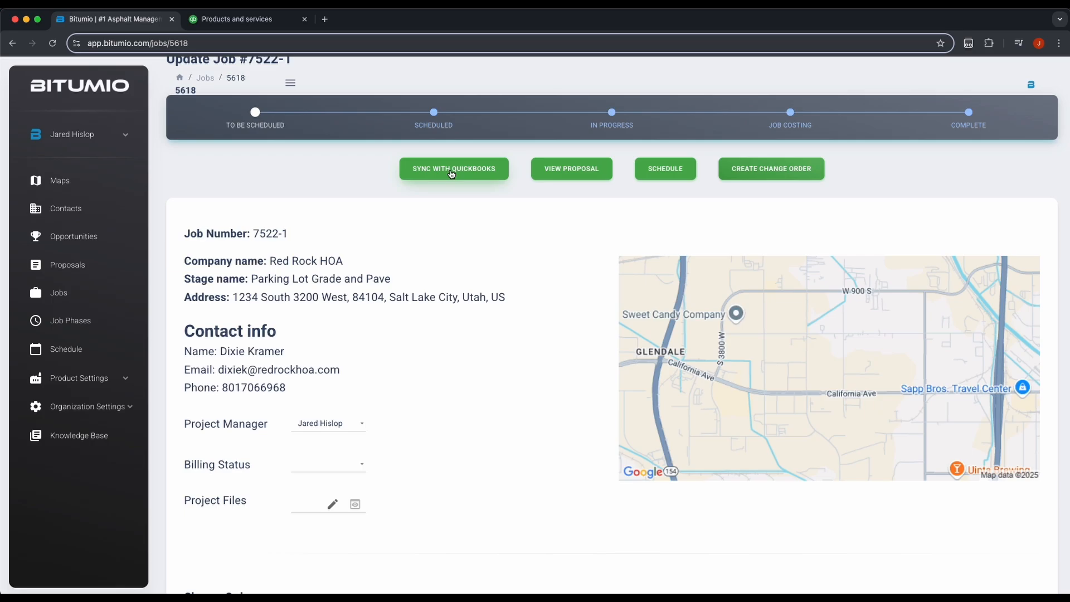
# Step: Use Sync with QuickBooks on job 7522-1 to show the Confirm Quickbooks Details dialog
pyautogui.click(451, 174)
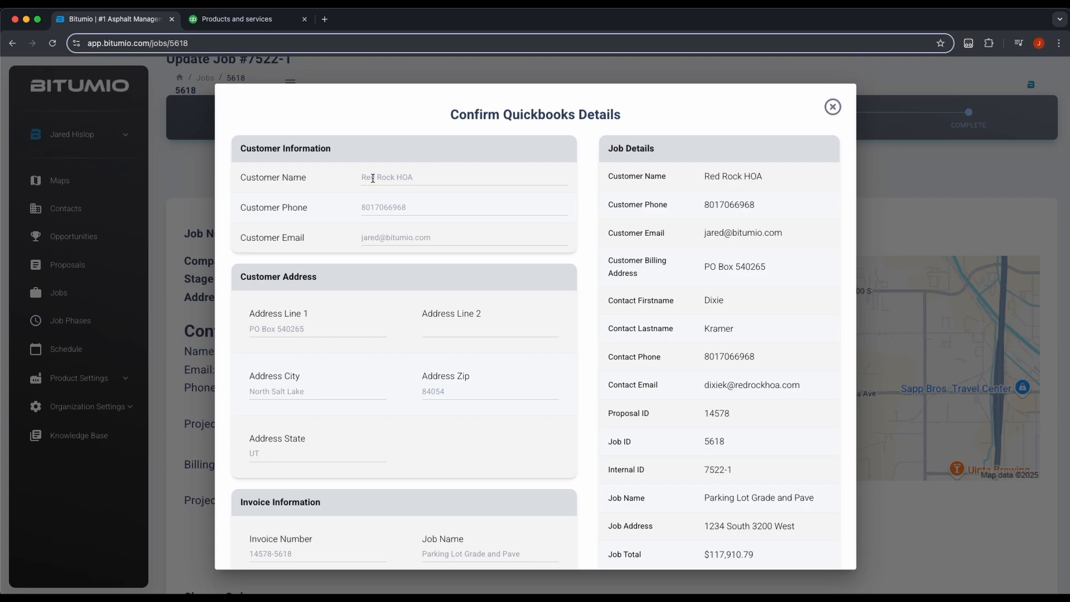
# Step: In QuickBooks Online, discard the unsaved new service and go to Sales > Customers
pyautogui.click(244, 22)
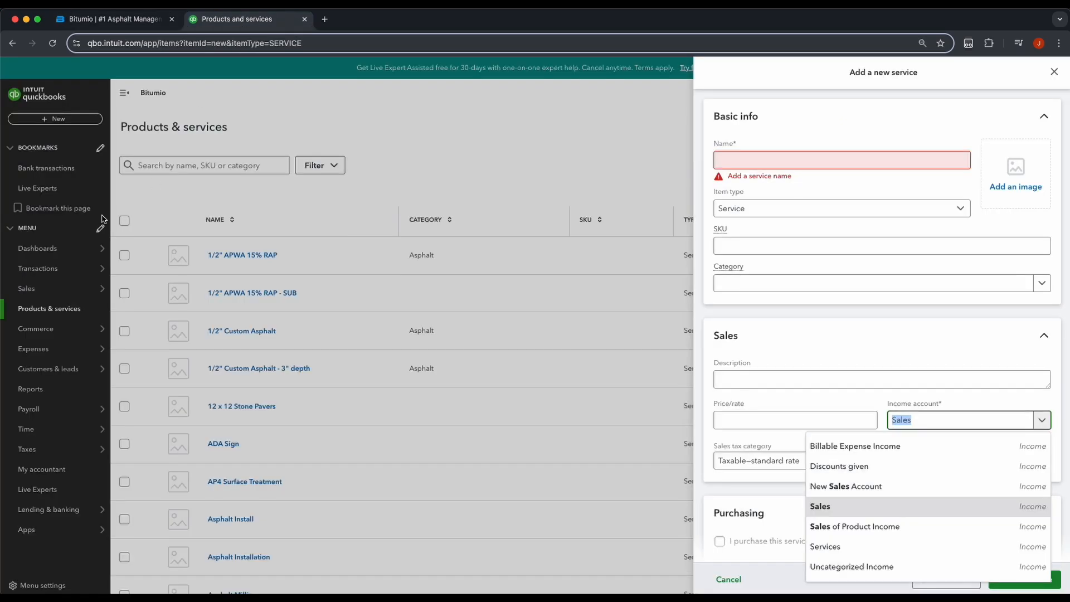
pyautogui.click(45, 284)
pyautogui.press('Return')
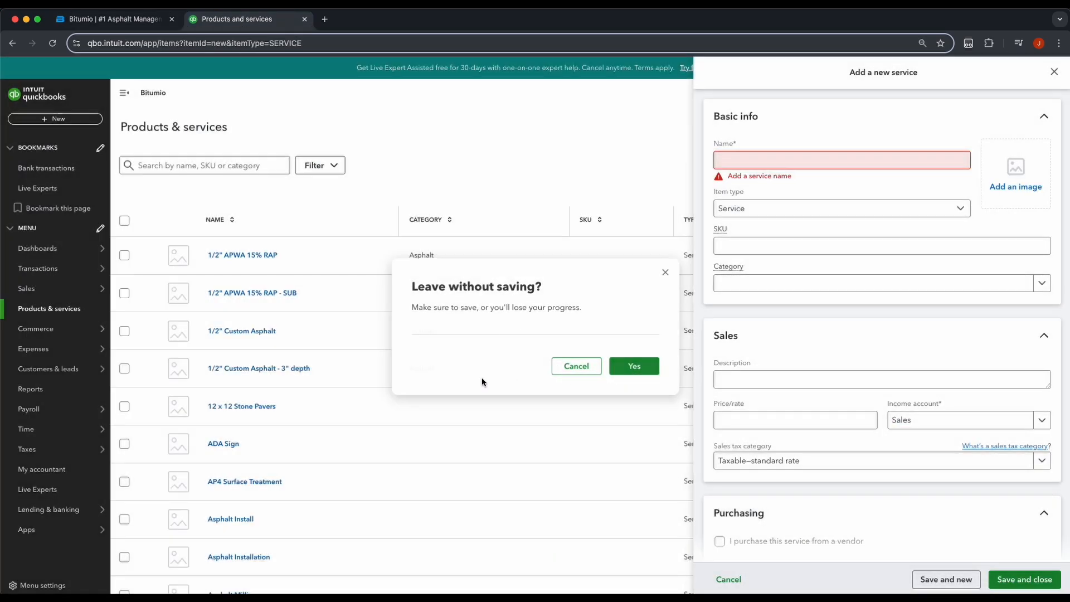
pyautogui.moveTo(38, 294)
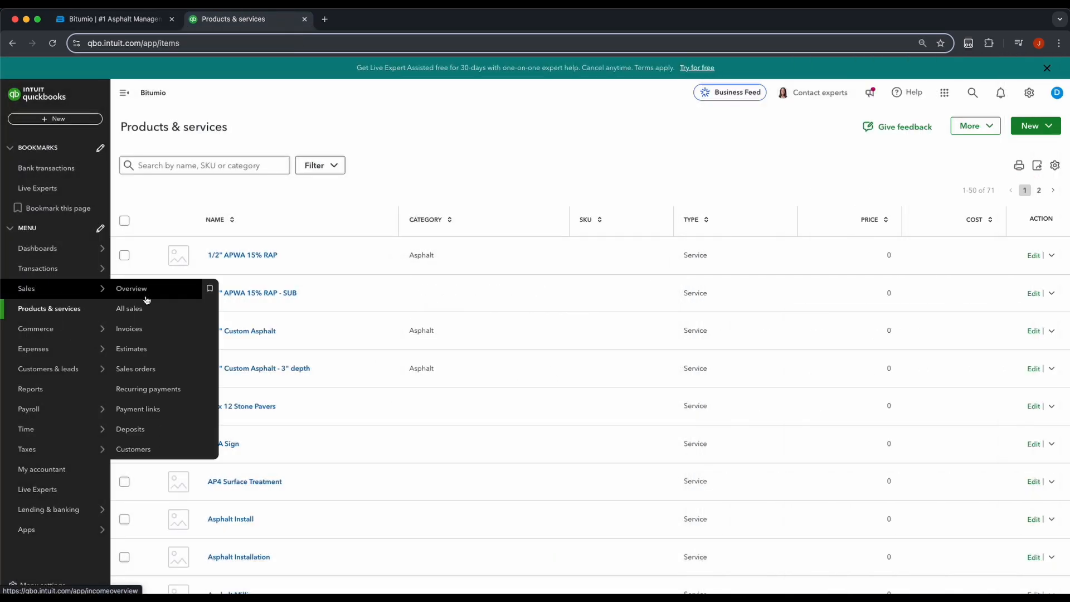
pyautogui.click(140, 449)
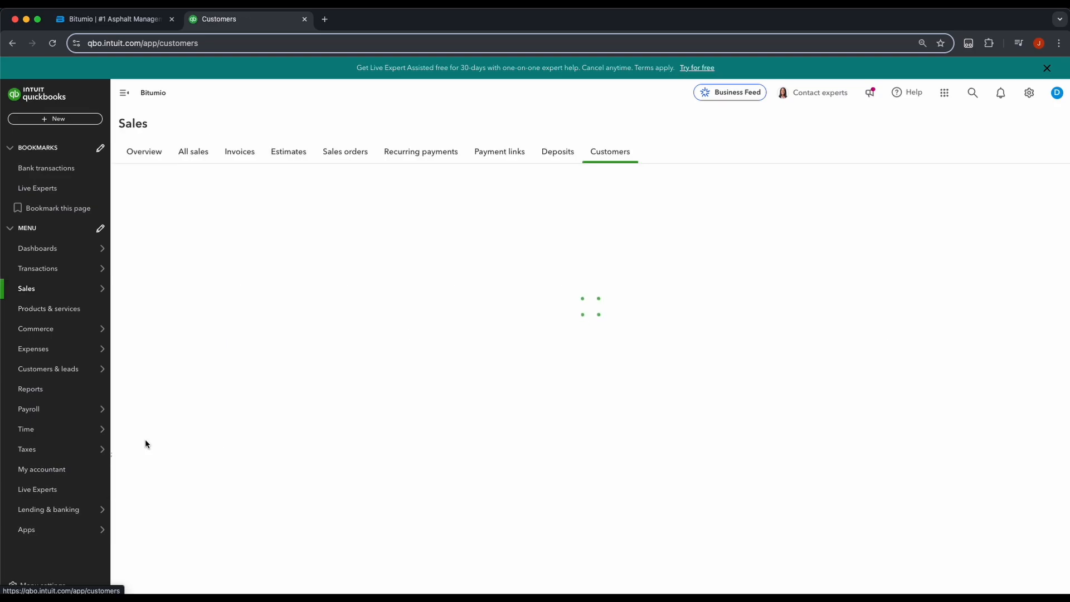
pyautogui.scroll(3, 230, 356)
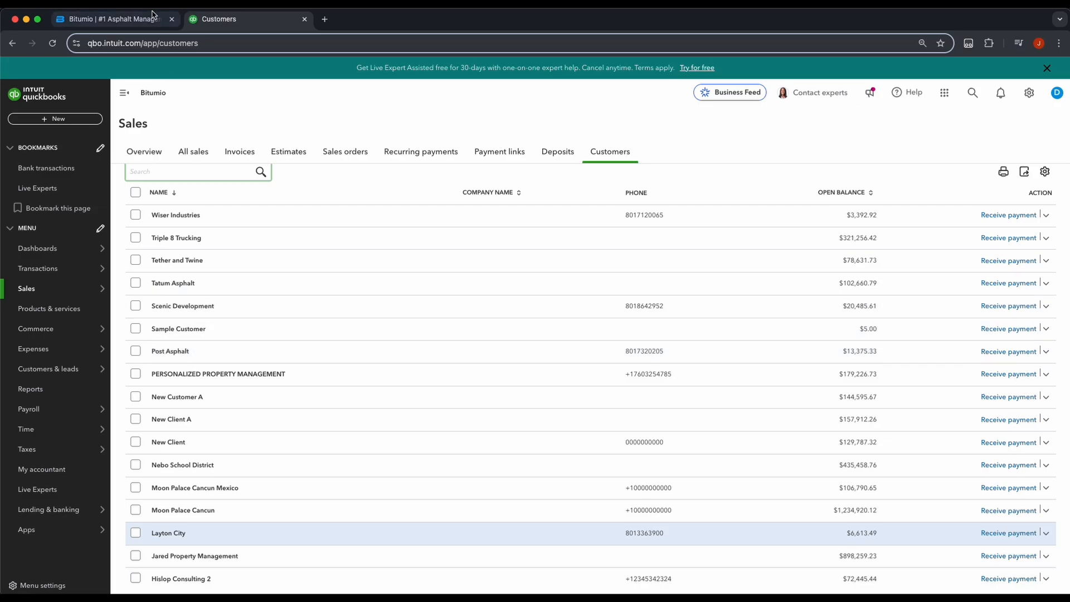
# Step: Back in Bitumio, check the prefilled customer name, phone, zip and state in the QuickBooks details form
pyautogui.click(112, 19)
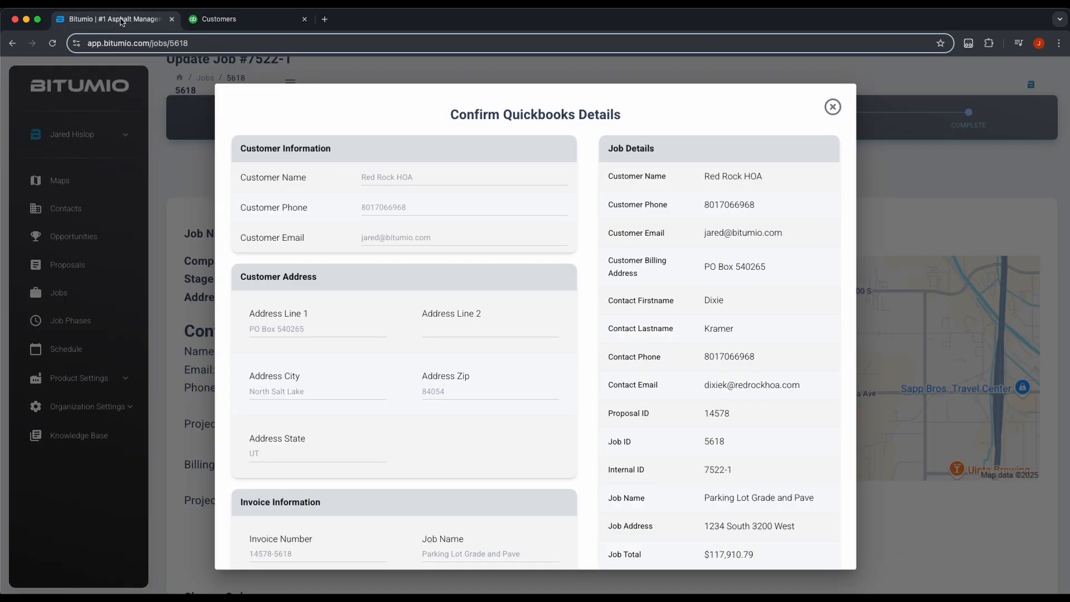
pyautogui.click(362, 178)
pyautogui.moveTo(240, 177); pyautogui.dragTo(313, 179)
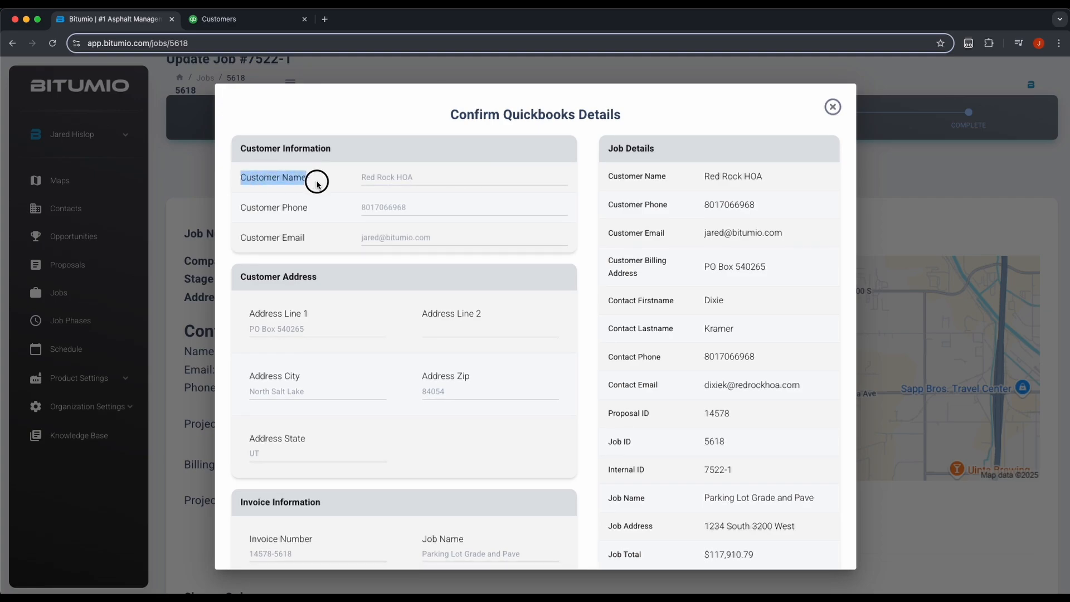
pyautogui.click(368, 178)
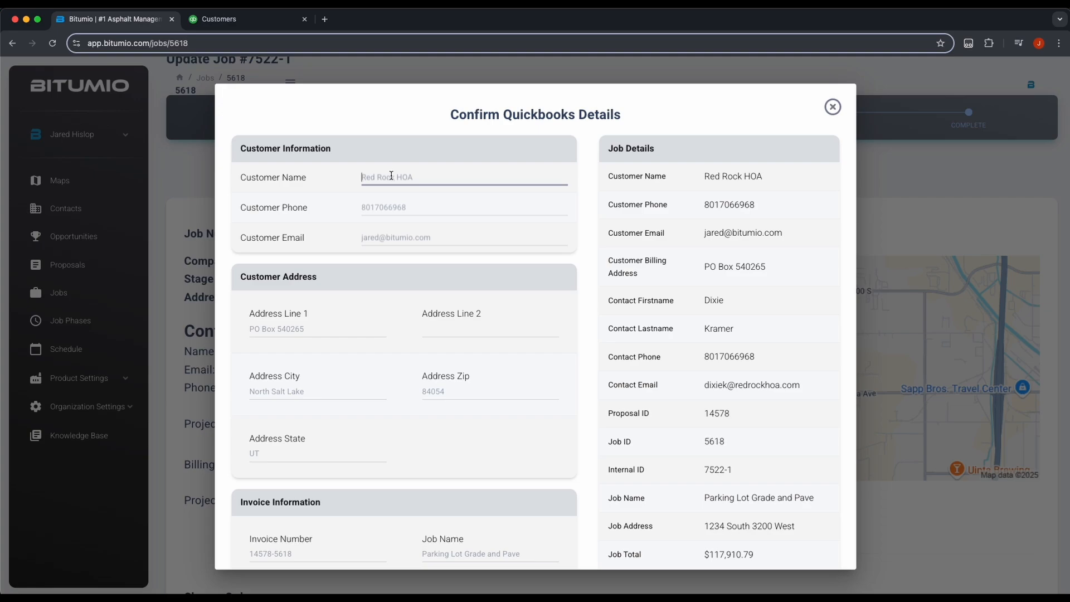
pyautogui.scroll(-1, 385, 175)
pyautogui.click(365, 170)
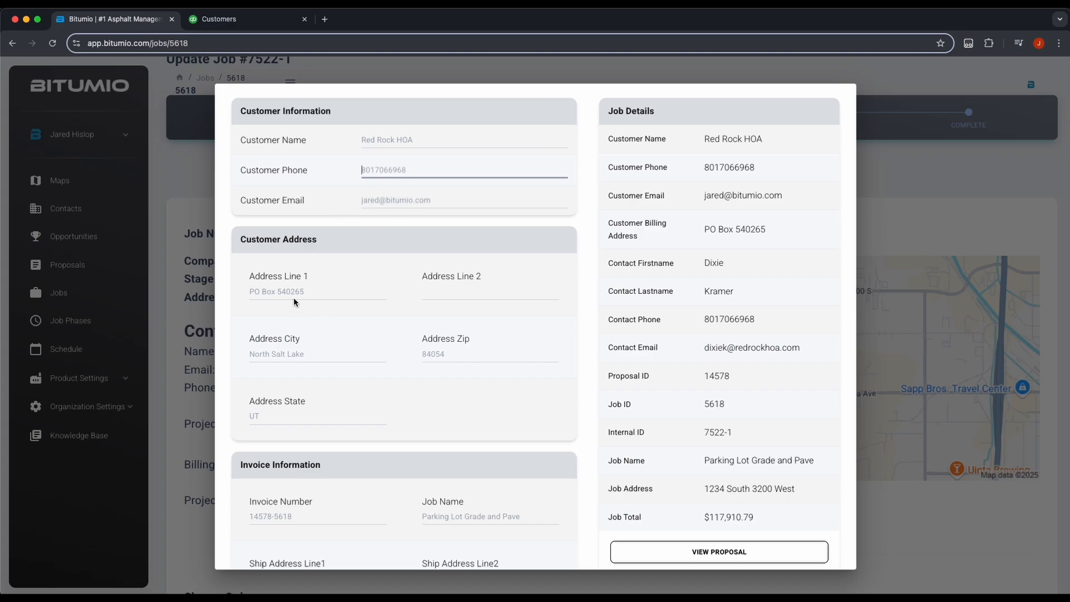
pyautogui.click(480, 354)
pyautogui.click(293, 418)
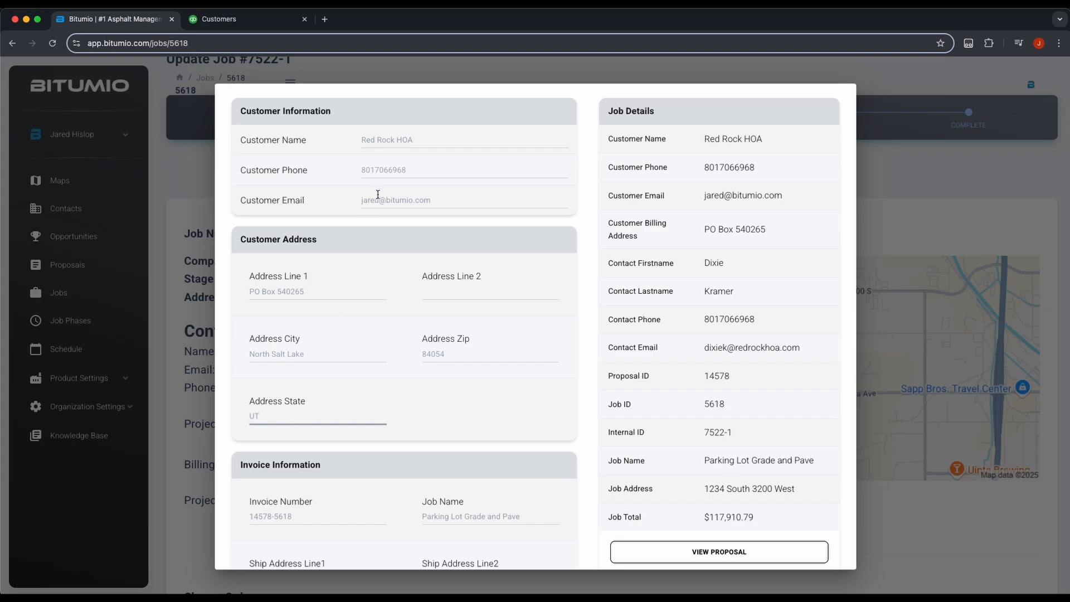
pyautogui.click(384, 170)
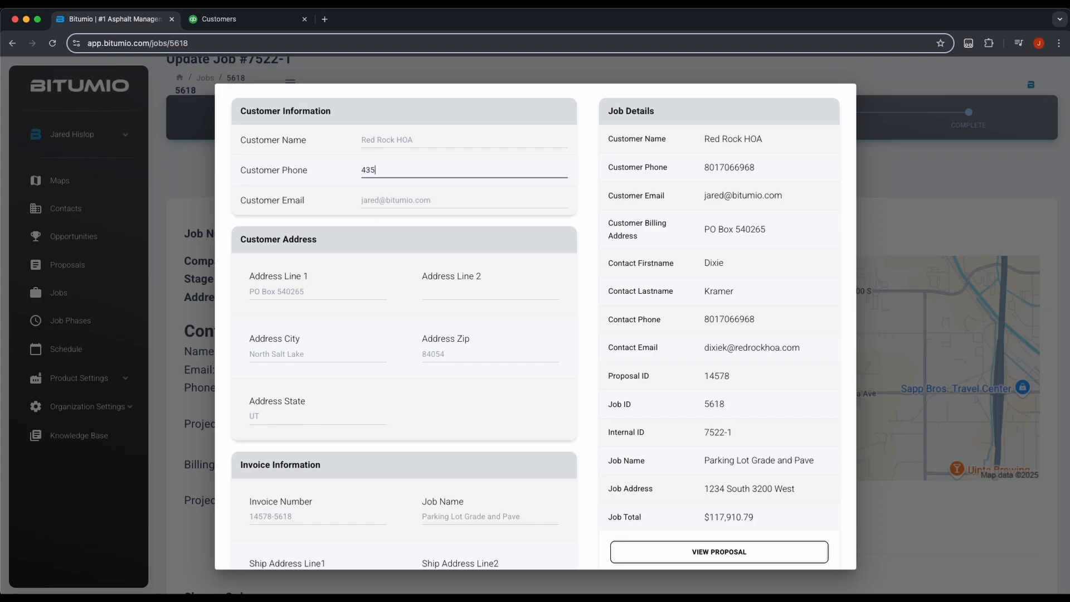
pyautogui.moveTo(401, 169); pyautogui.dragTo(339, 177)
pyautogui.press('BackSpace')
pyautogui.click(389, 144)
pyautogui.click(380, 199)
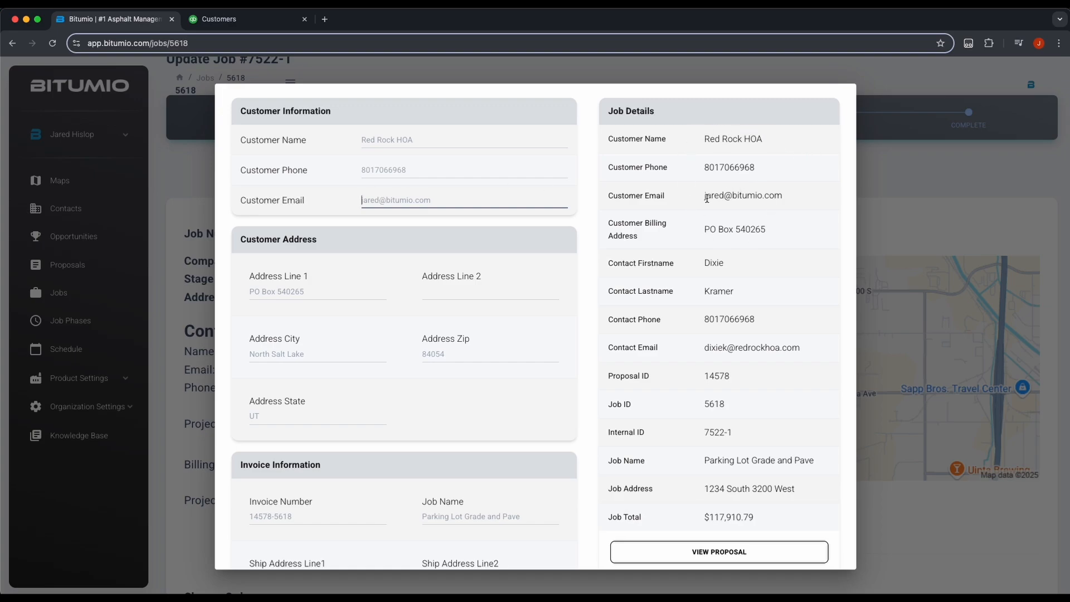
pyautogui.scroll(-1, 749, 517)
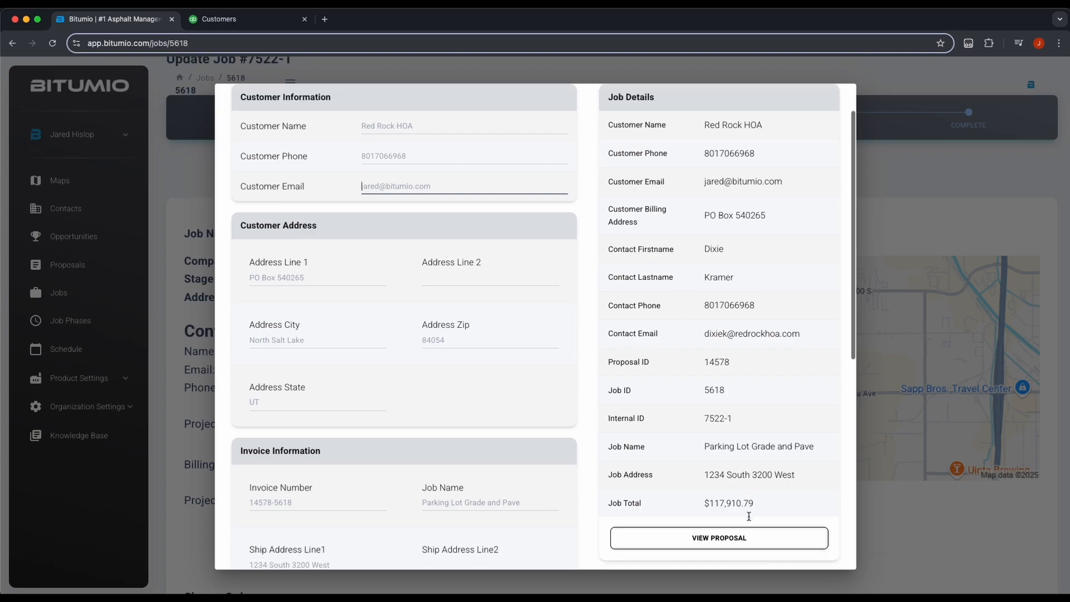
pyautogui.scroll(-2, 749, 517)
pyautogui.moveTo(703, 422); pyautogui.dragTo(814, 422)
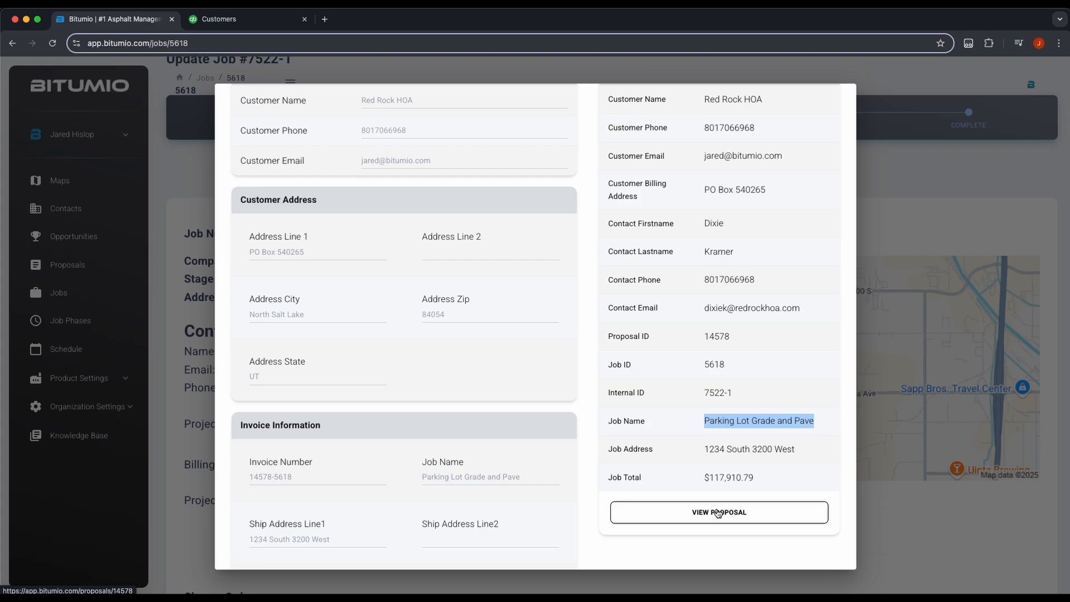
pyautogui.click(460, 361)
pyautogui.scroll(-5, 463, 361)
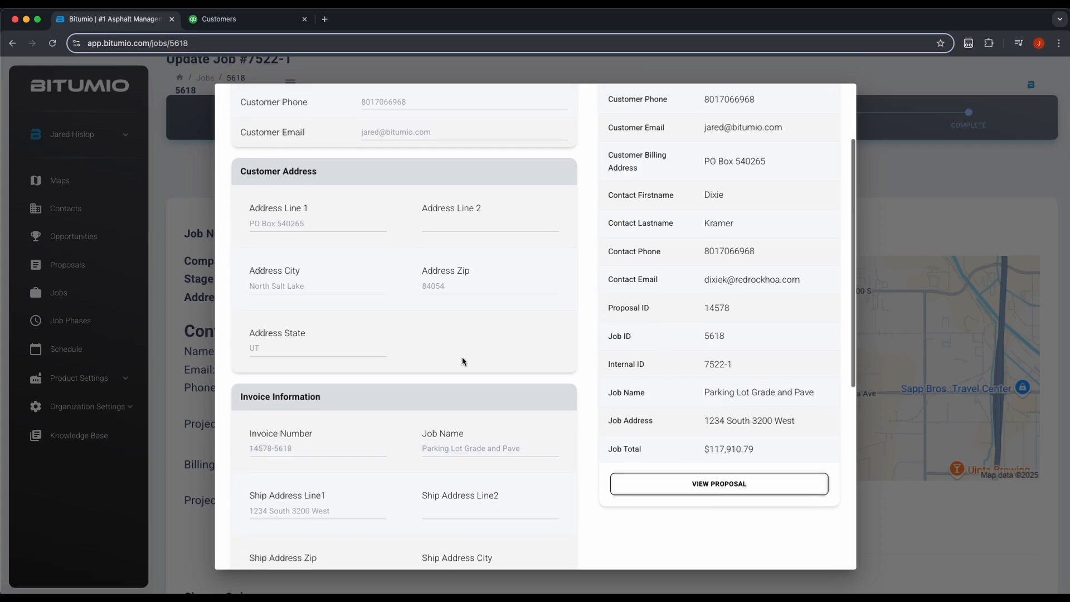
pyautogui.scroll(-2, 462, 361)
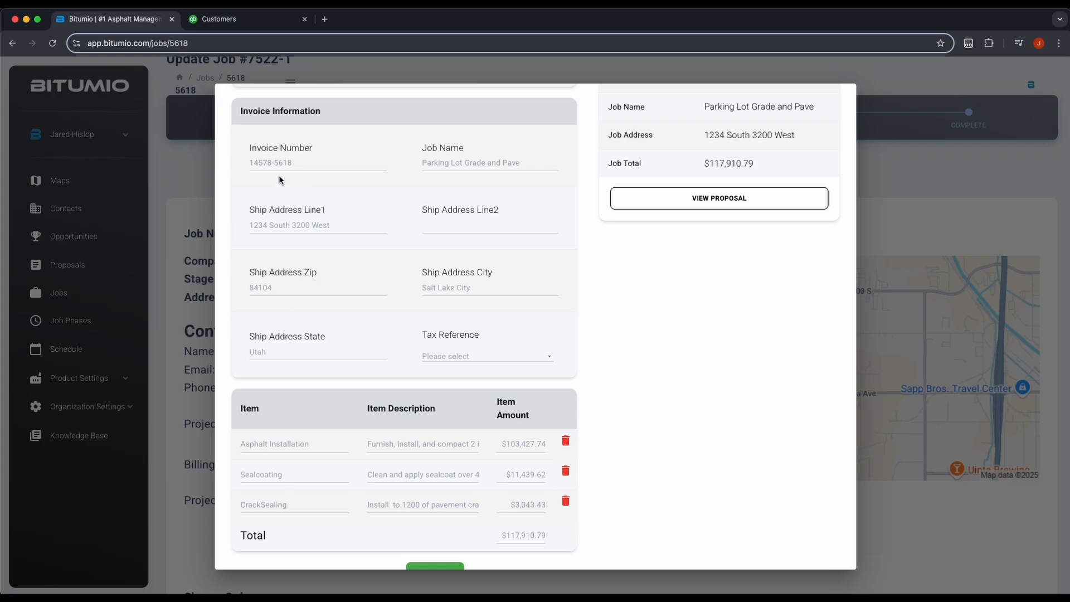
pyautogui.scroll(-2, 359, 232)
pyautogui.click(261, 379)
pyautogui.click(263, 409)
pyautogui.click(264, 441)
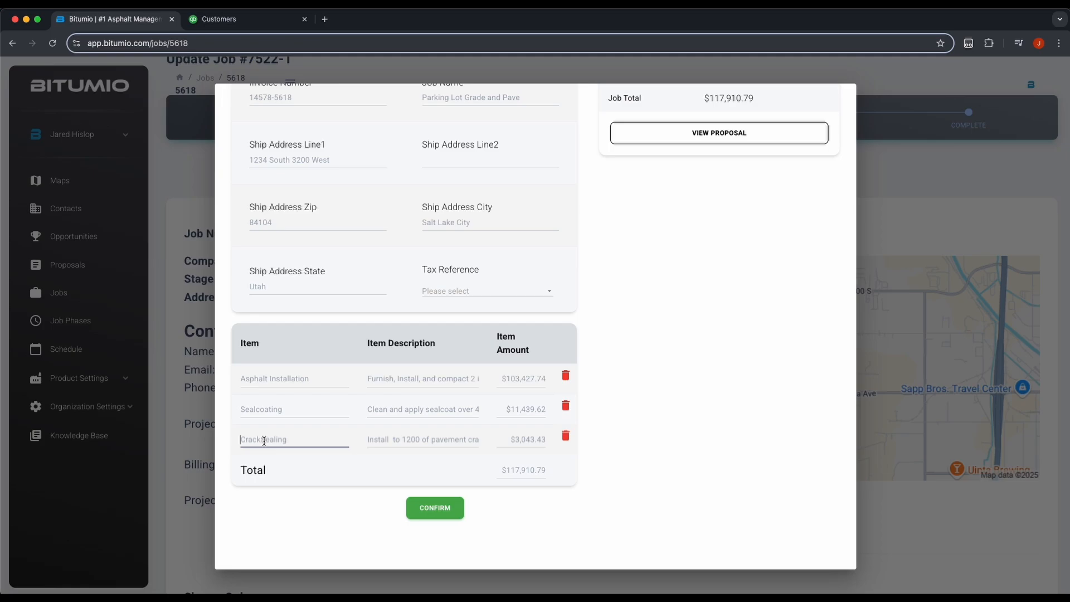
pyautogui.click(280, 379)
pyautogui.click(270, 408)
pyautogui.click(271, 439)
pyautogui.click(427, 383)
pyautogui.click(425, 408)
pyautogui.click(423, 439)
pyautogui.click(303, 378)
pyautogui.click(289, 410)
pyautogui.click(297, 440)
pyautogui.scroll(10, 310, 437)
pyautogui.click(389, 179)
pyautogui.scroll(-2, 355, 209)
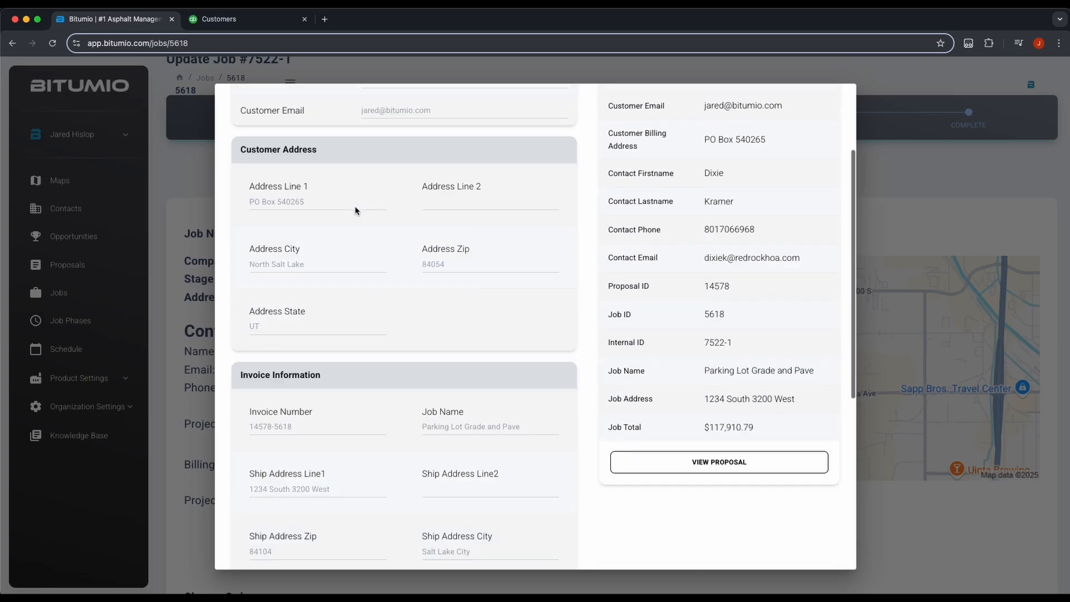
pyautogui.scroll(-8, 355, 211)
pyautogui.click(262, 384)
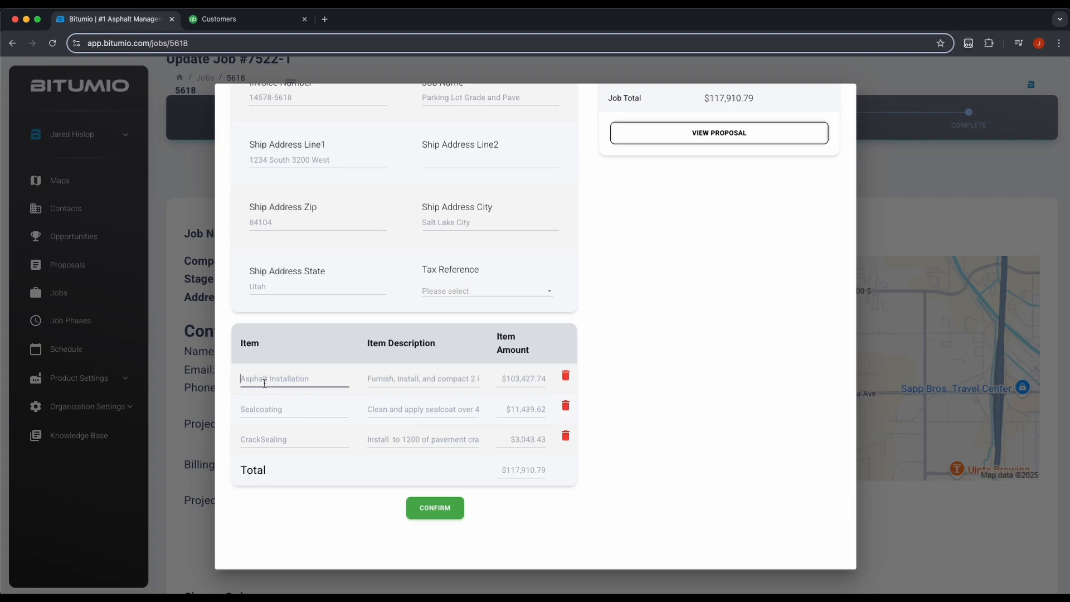
pyautogui.click(268, 412)
pyautogui.click(269, 438)
pyautogui.click(537, 471)
pyautogui.click(605, 469)
pyautogui.scroll(1, 630, 421)
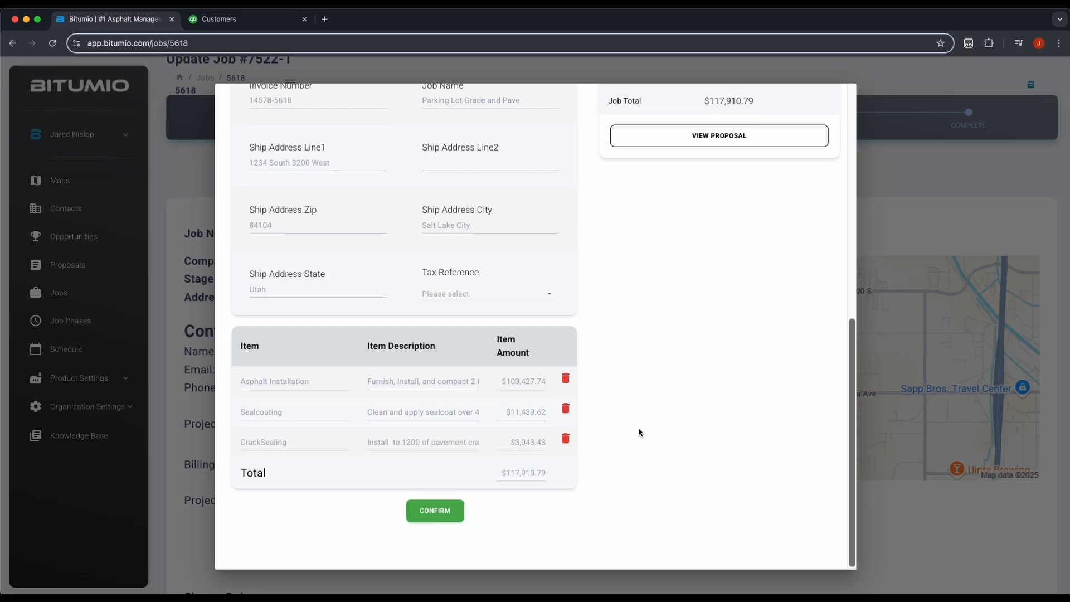
pyautogui.scroll(8, 638, 430)
# Step: Confirm the push of job 7522-1 to QuickBooks and dismiss the form after 'Operation successful!'
pyautogui.scroll(-8, 594, 377)
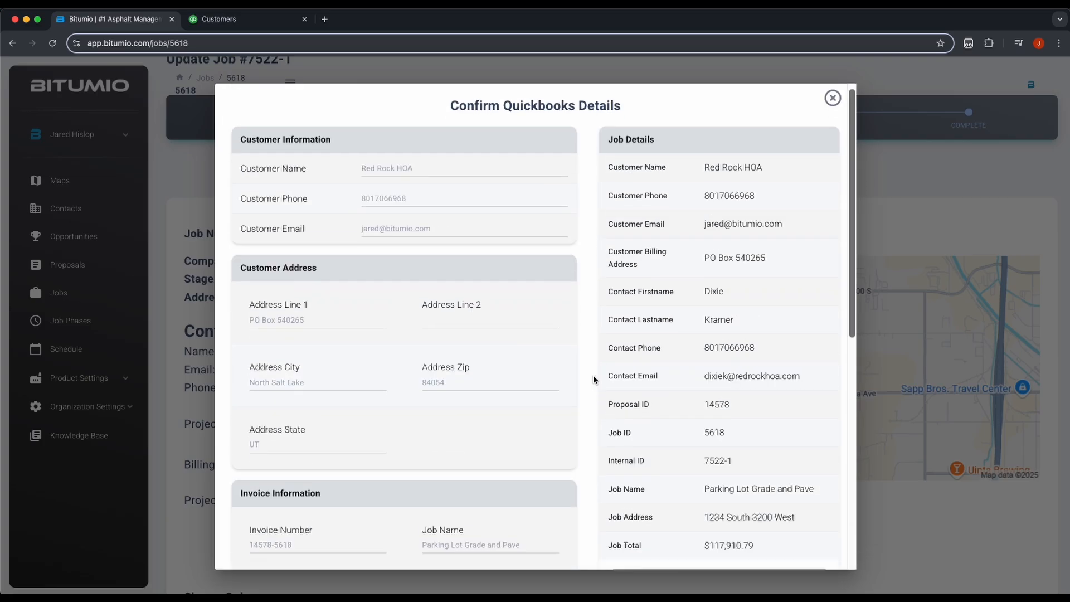
pyautogui.click(436, 511)
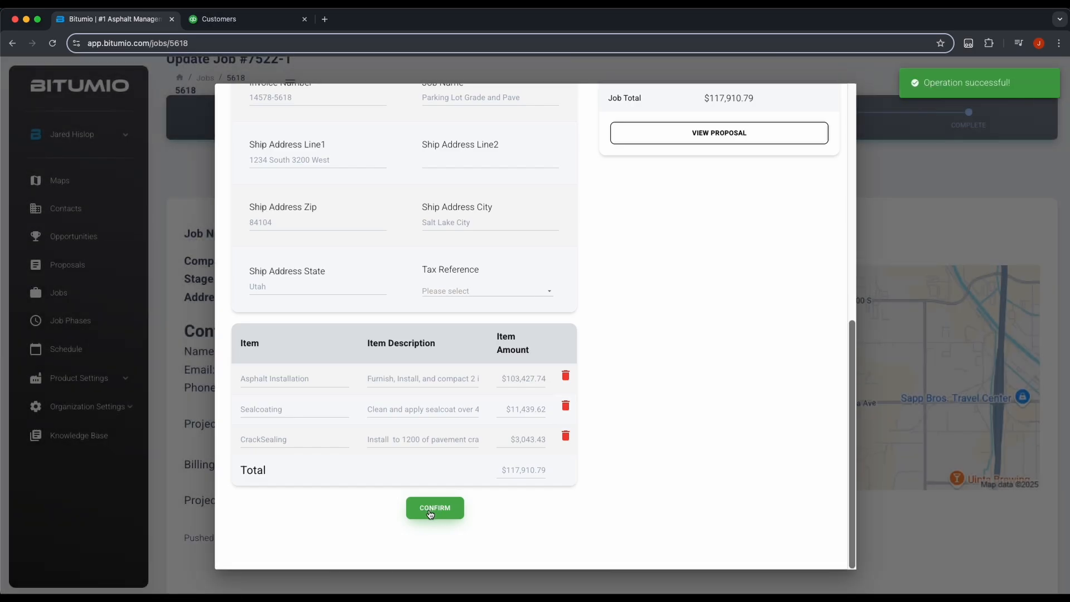
pyautogui.click(916, 194)
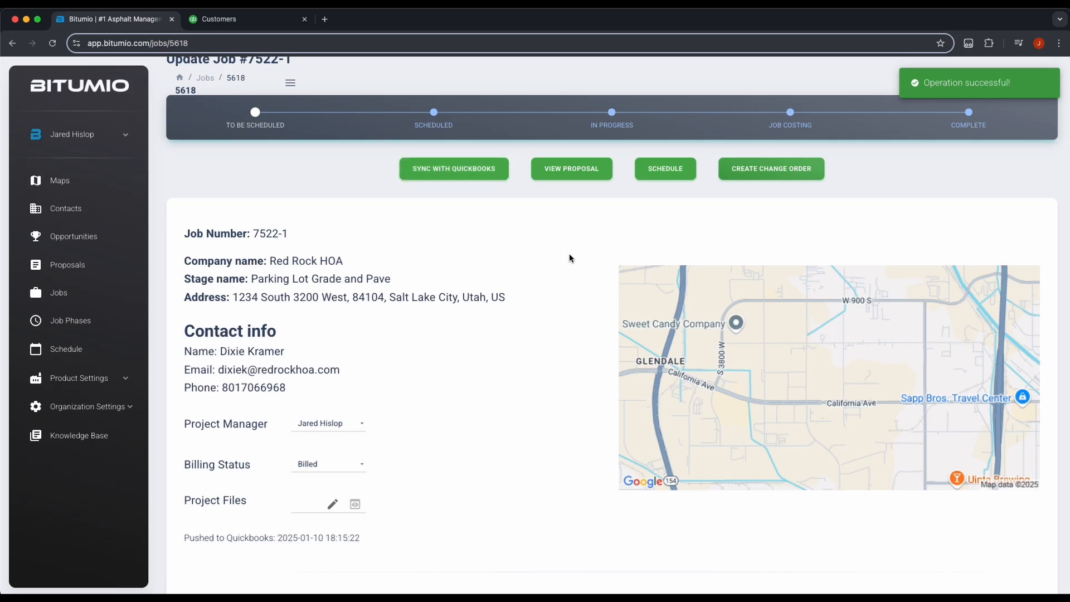
pyautogui.click(186, 464)
pyautogui.moveTo(186, 464); pyautogui.dragTo(342, 467)
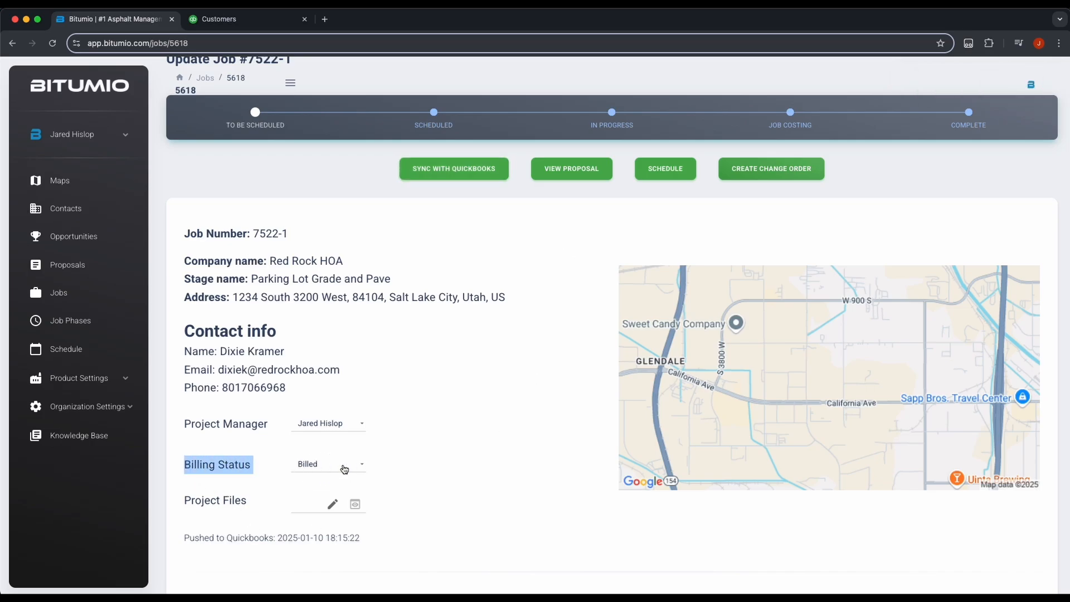
pyautogui.click(226, 464)
pyautogui.click(329, 466)
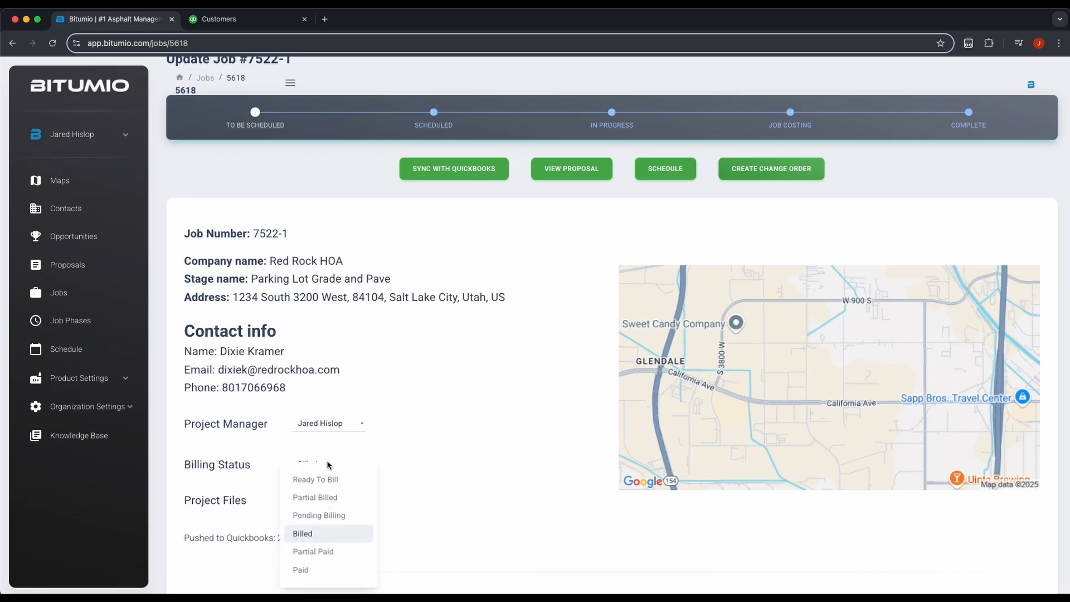
pyautogui.click(428, 571)
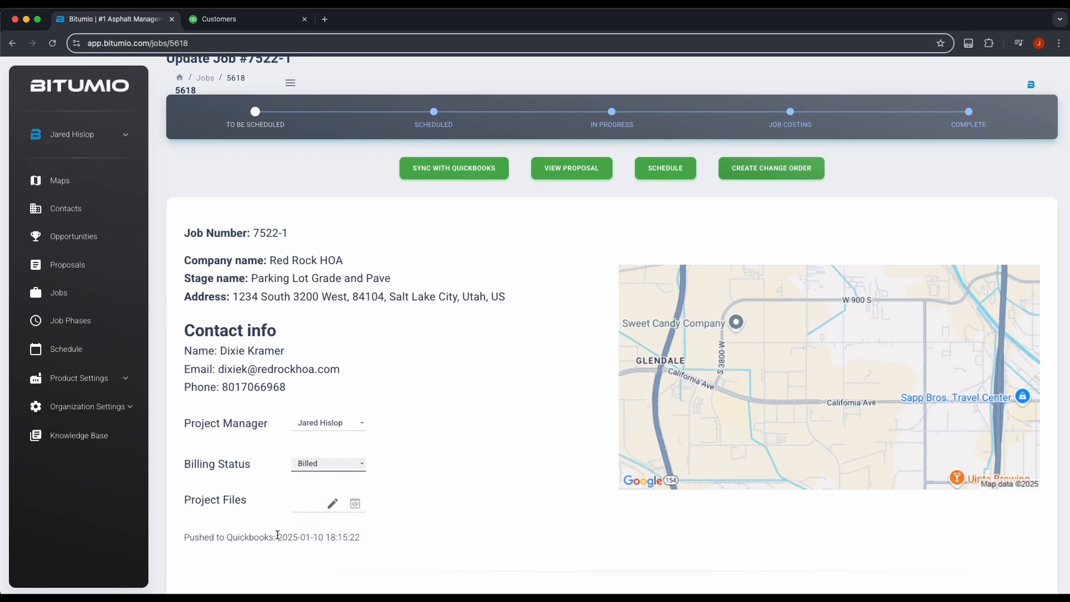
pyautogui.moveTo(277, 536); pyautogui.dragTo(385, 540)
pyautogui.click(445, 553)
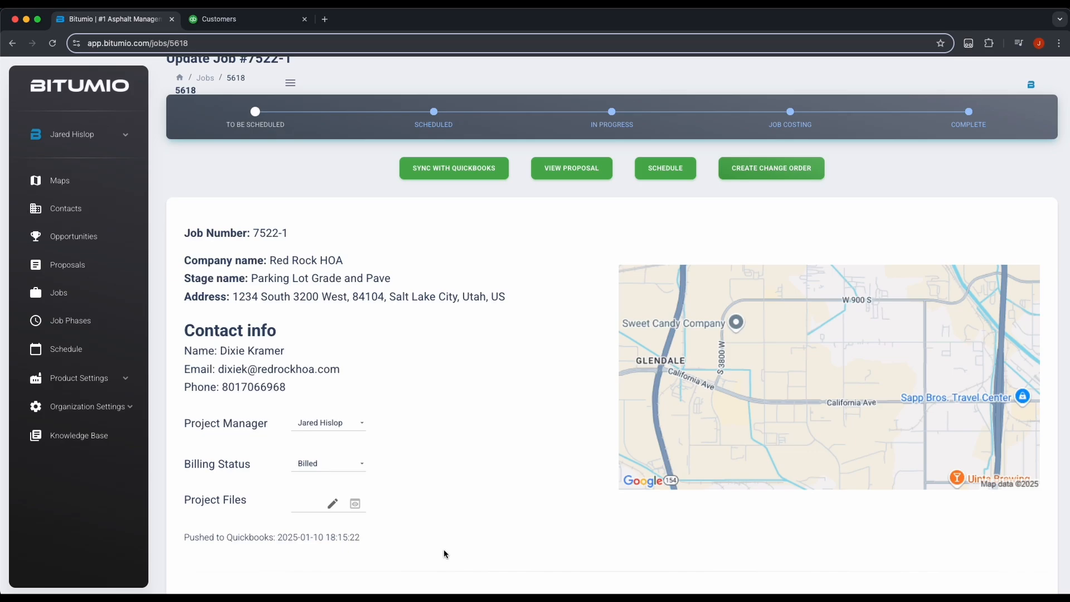
pyautogui.scroll(2, 448, 554)
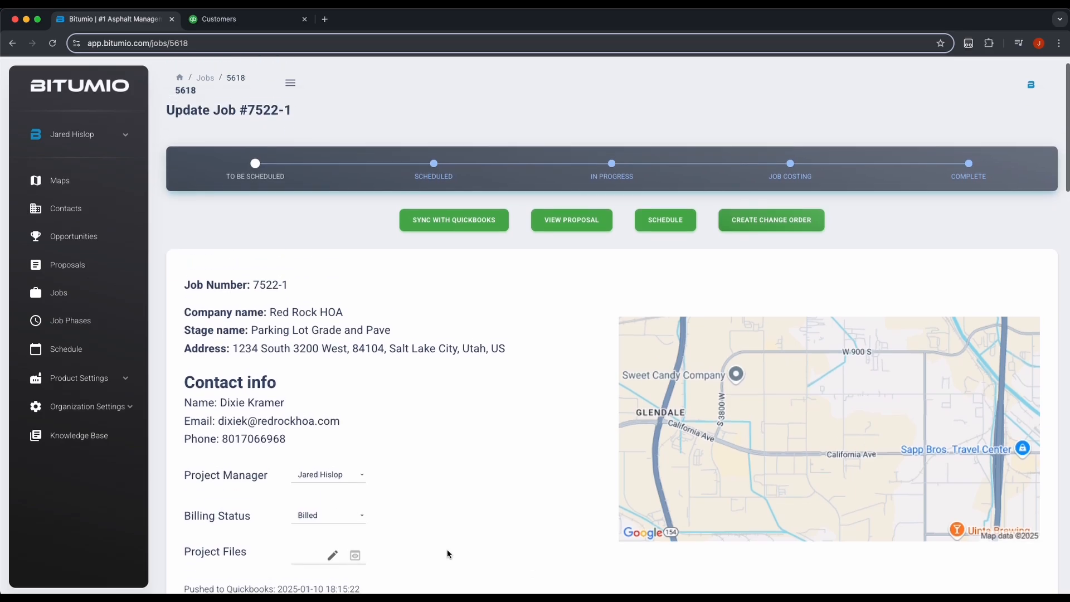
pyautogui.scroll(1, 447, 553)
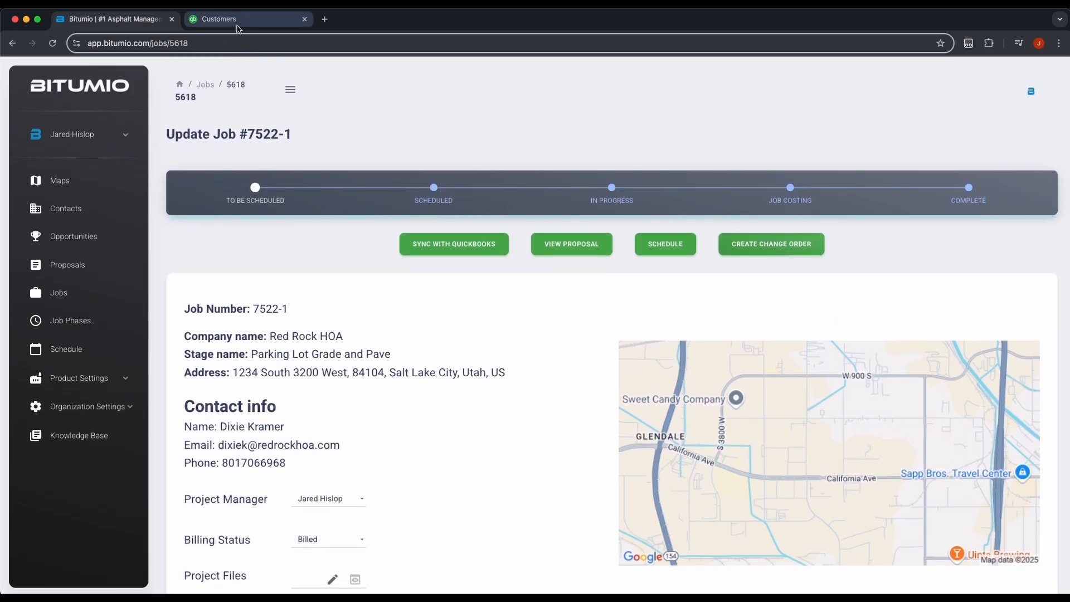
# Step: Sort QuickBooks customers by name, open Red Rock HOA, and show invoice 14578-5618's summary
pyautogui.click(239, 22)
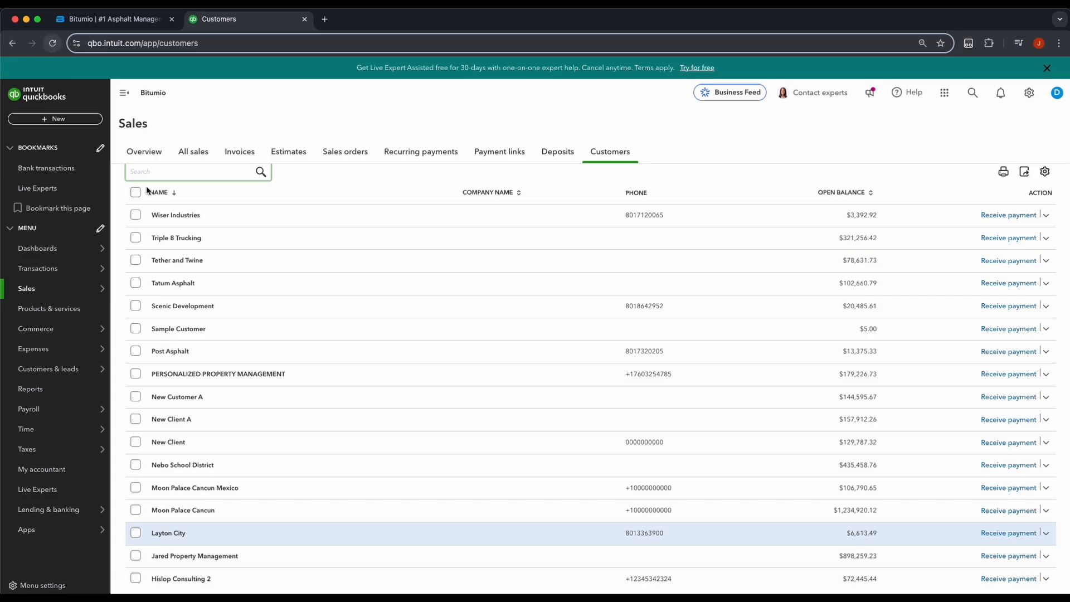
pyautogui.click(174, 193)
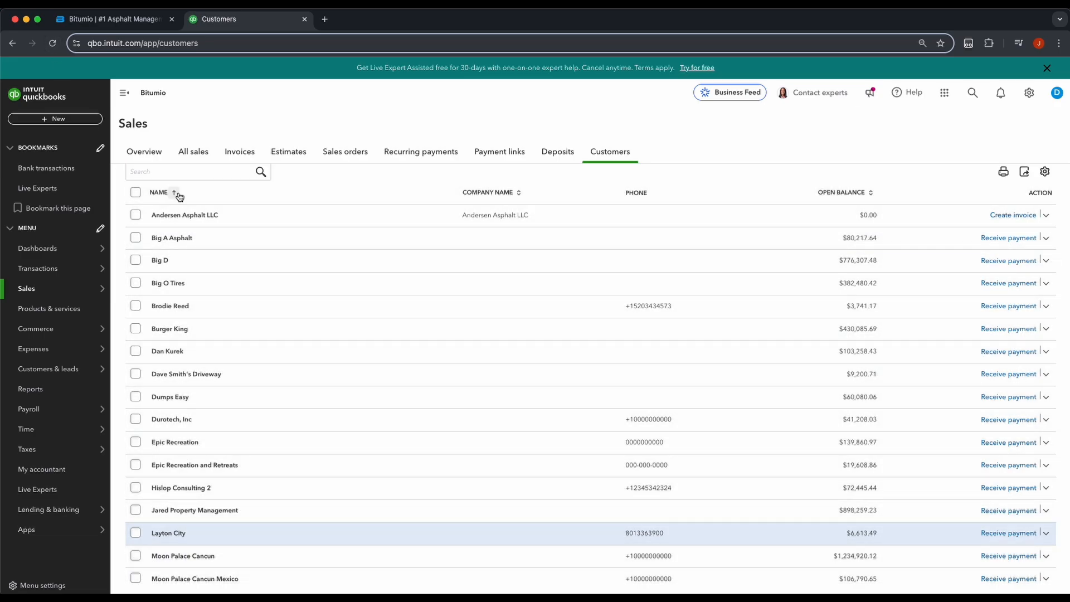
pyautogui.scroll(-4, 209, 370)
pyautogui.scroll(-2, 210, 373)
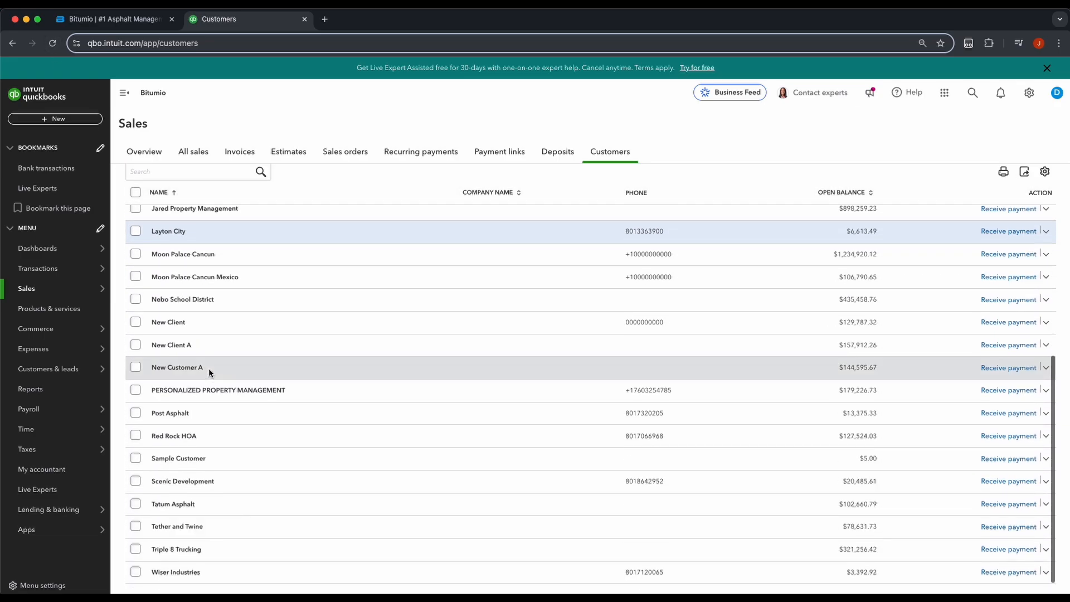
pyautogui.click(177, 436)
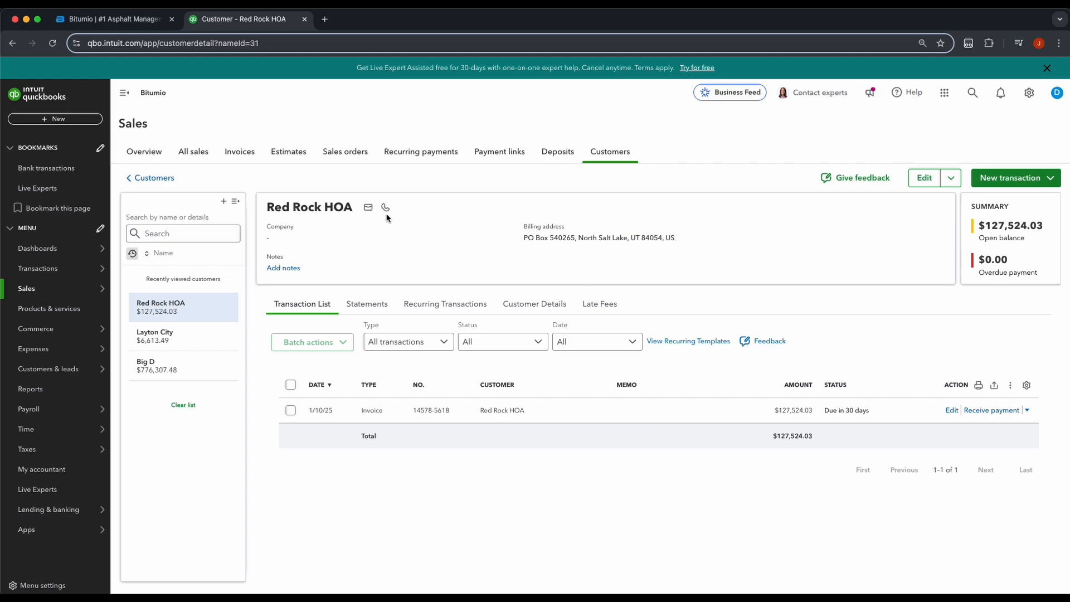
pyautogui.moveTo(369, 211)
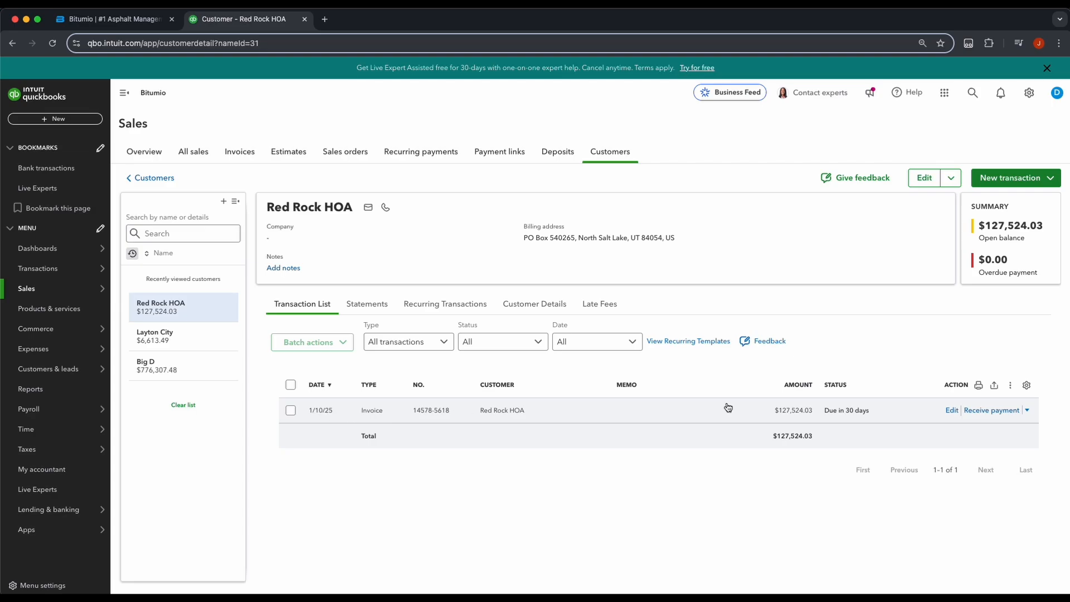
pyautogui.click(372, 412)
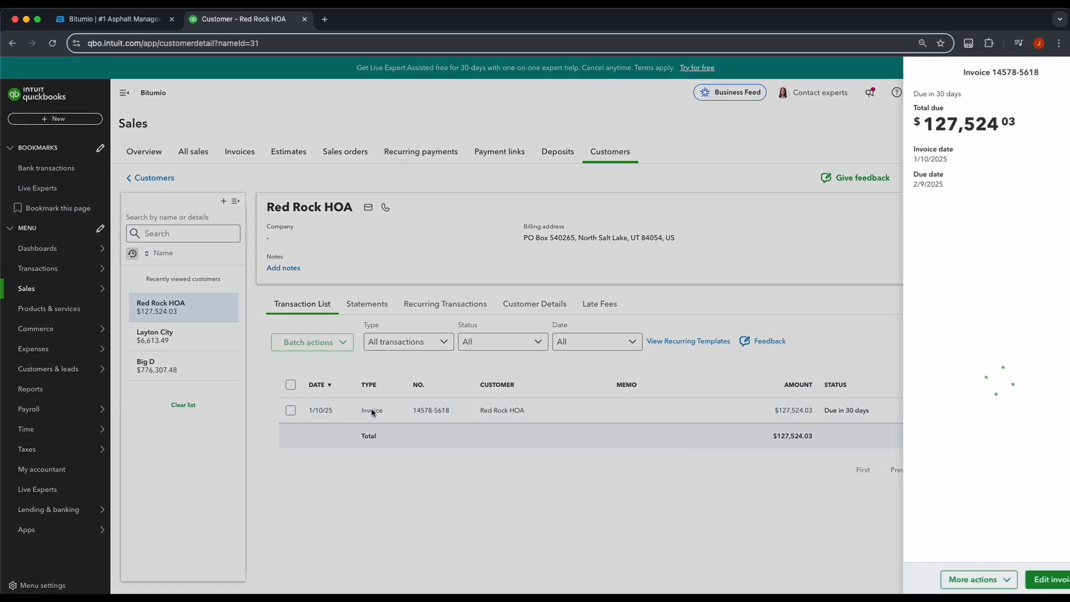
# Step: Open invoice 14578-5618 for editing and check its Bill to and Ship to addresses
pyautogui.click(1029, 579)
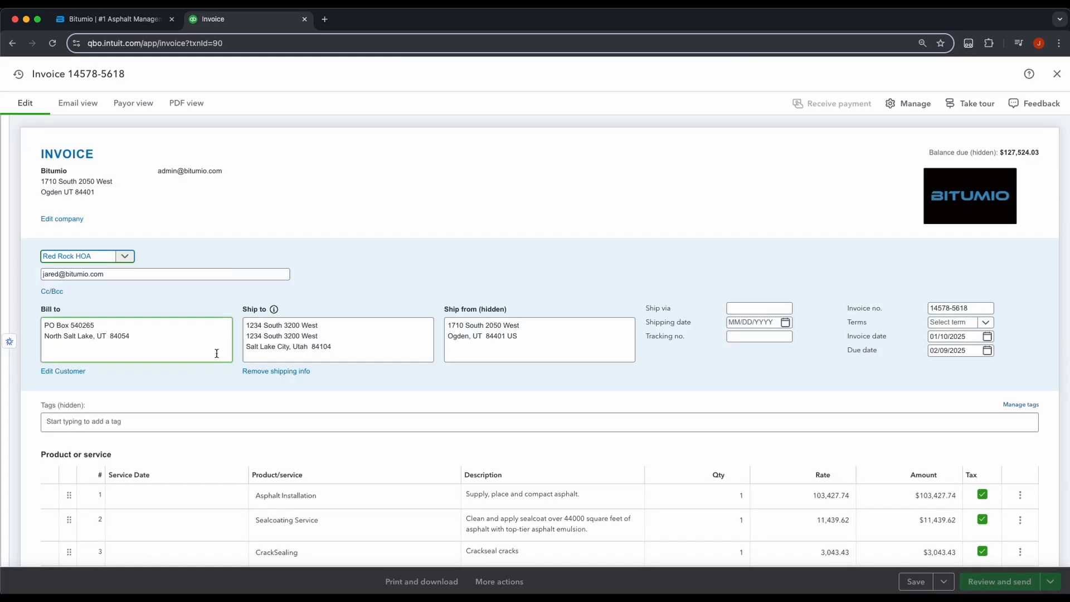
pyautogui.moveTo(154, 339); pyautogui.dragTo(25, 320)
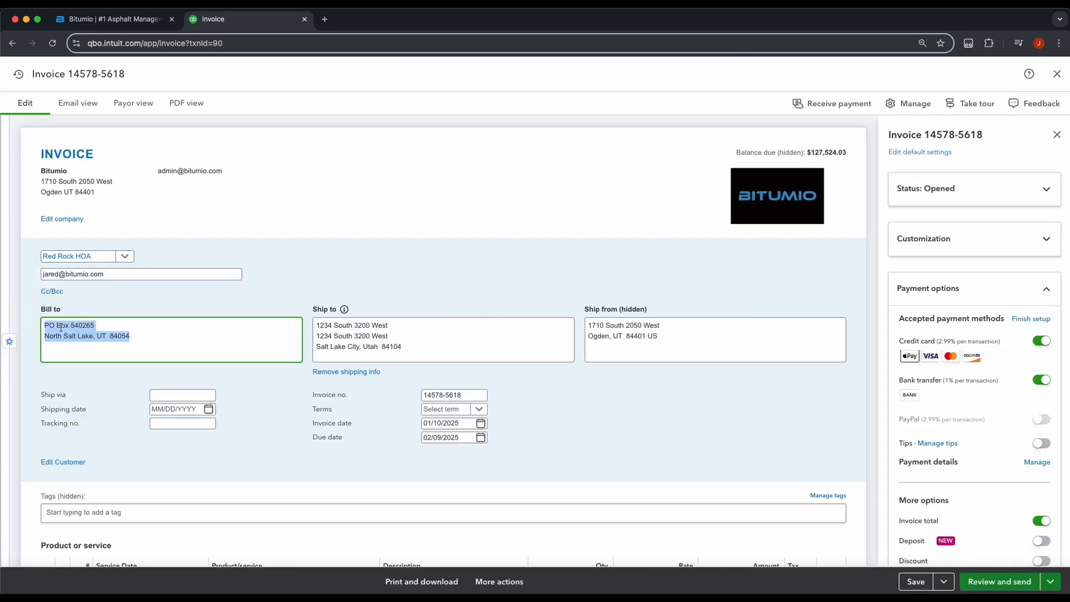
pyautogui.moveTo(419, 349); pyautogui.dragTo(295, 336)
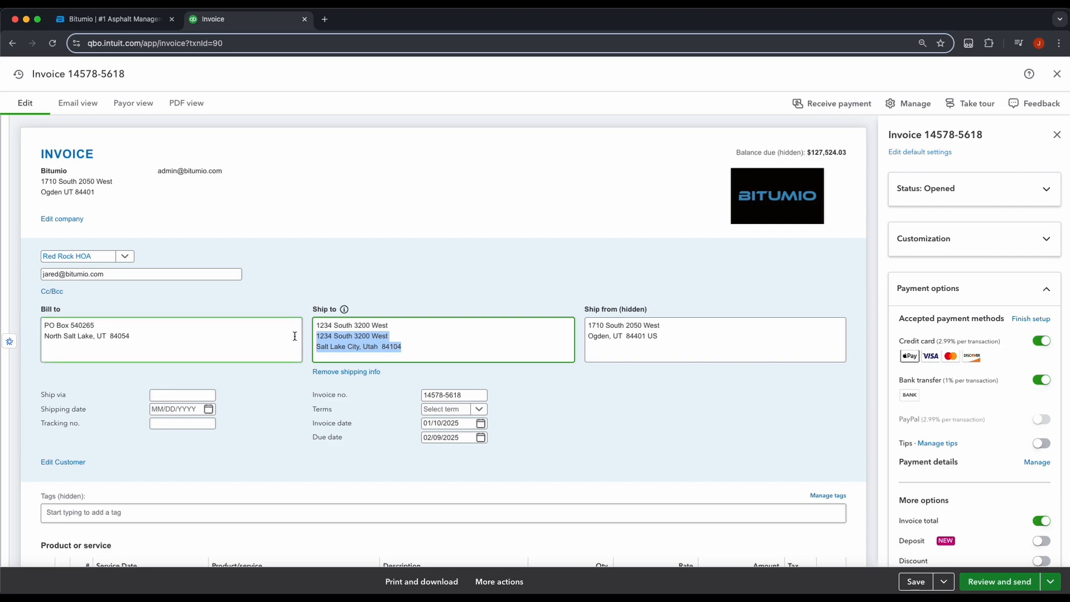
pyautogui.click(427, 344)
# Step: Review the Asphalt Installation, Sealcoating Service and CrackSealing line descriptions
pyautogui.scroll(-2, 576, 393)
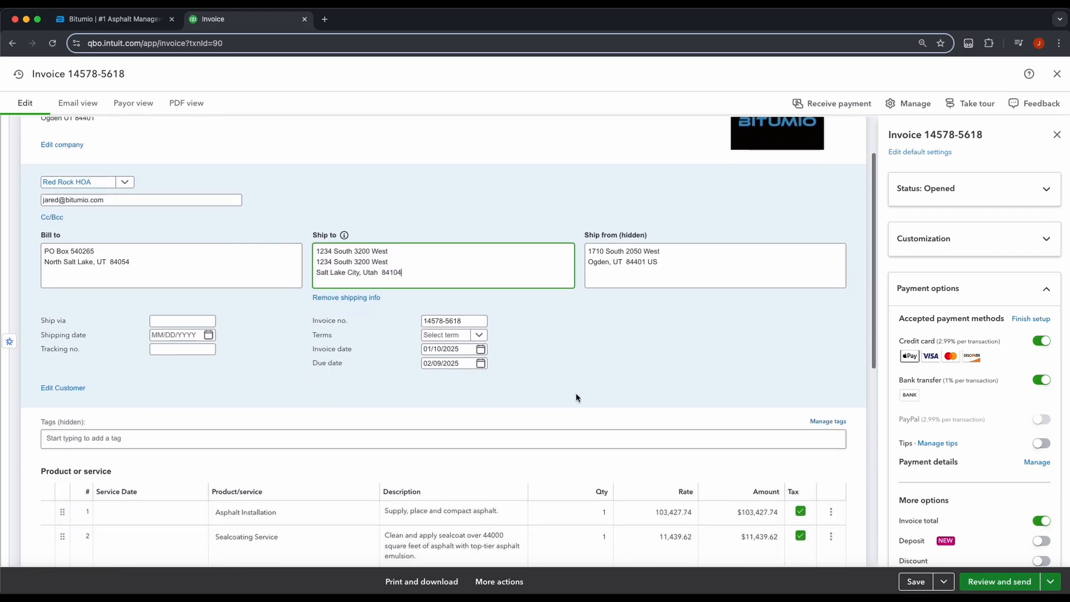
pyautogui.scroll(-4, 574, 389)
pyautogui.click(263, 373)
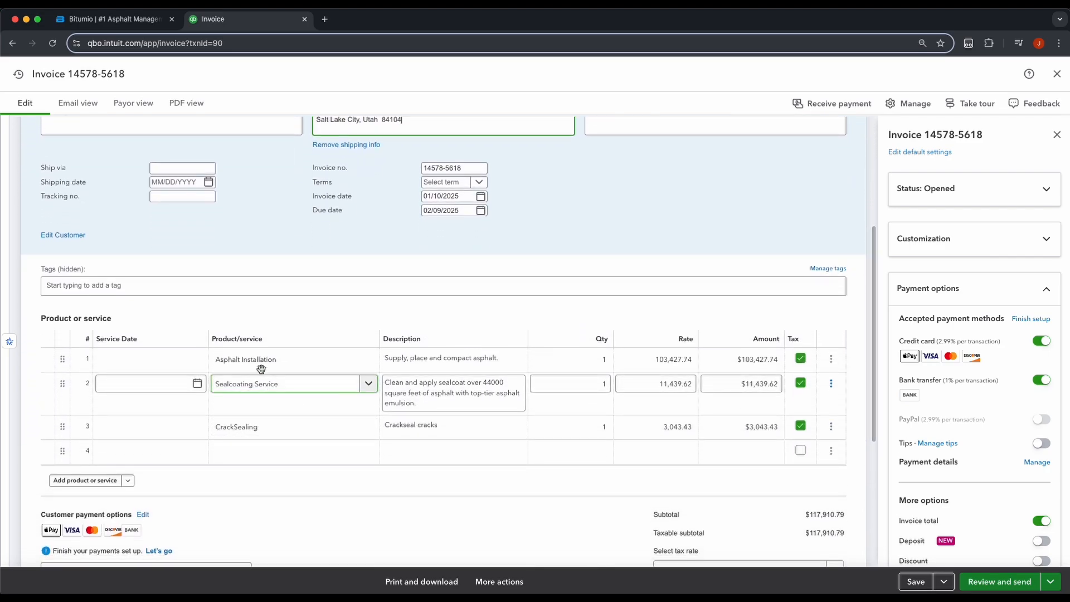
pyautogui.click(261, 363)
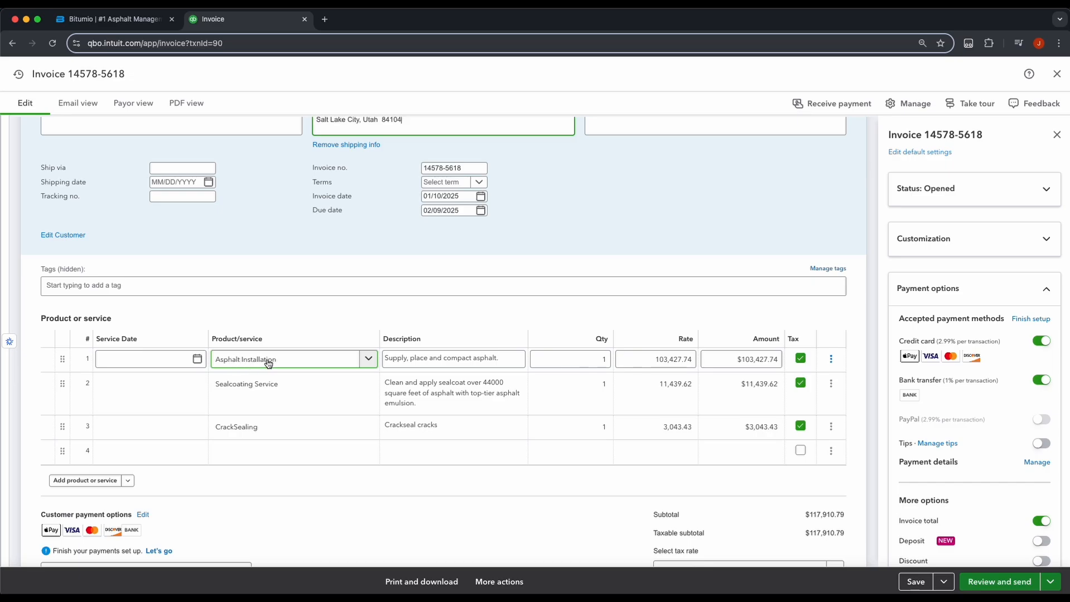
pyautogui.click(251, 386)
pyautogui.click(251, 431)
pyautogui.click(452, 358)
pyautogui.click(437, 385)
pyautogui.click(437, 427)
# Step: Check the rates of the three product lines and bring up the Tax column
pyautogui.click(616, 361)
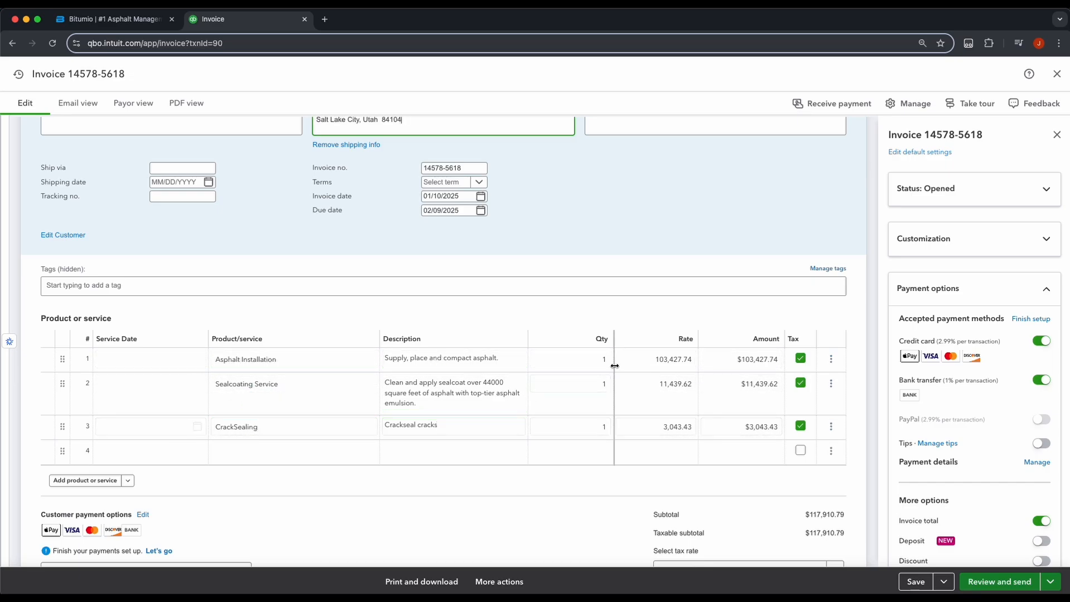
pyautogui.click(676, 379)
pyautogui.click(689, 419)
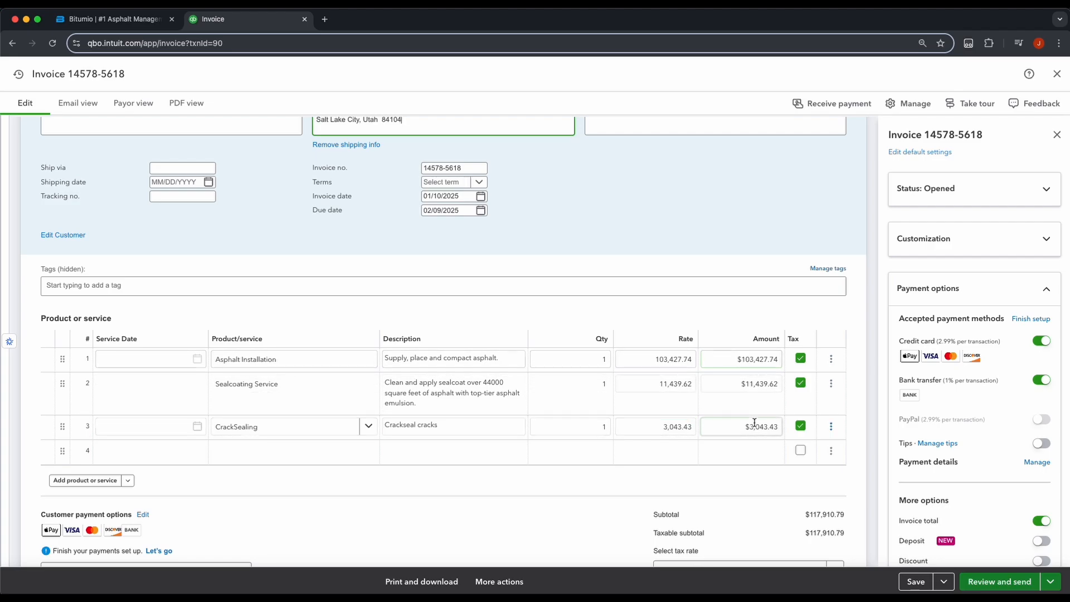
pyautogui.scroll(-1, 747, 417)
pyautogui.click(750, 396)
pyautogui.click(803, 311)
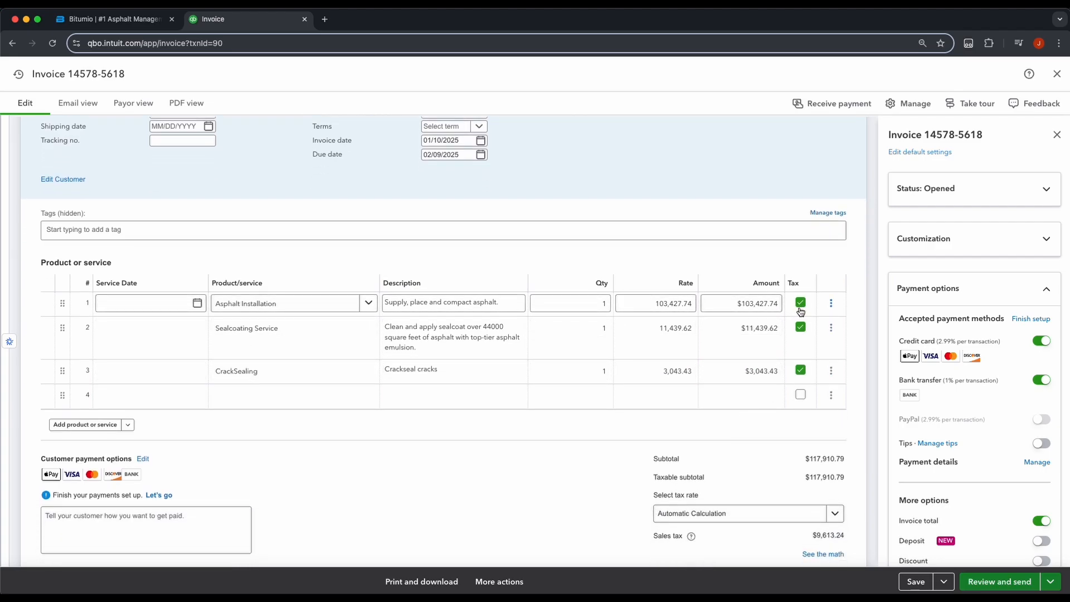
# Step: Uncheck Tax on the Asphalt Installation, Sealcoating Service and CrackSealing lines, dropping sales tax to $0.00
pyautogui.click(836, 528)
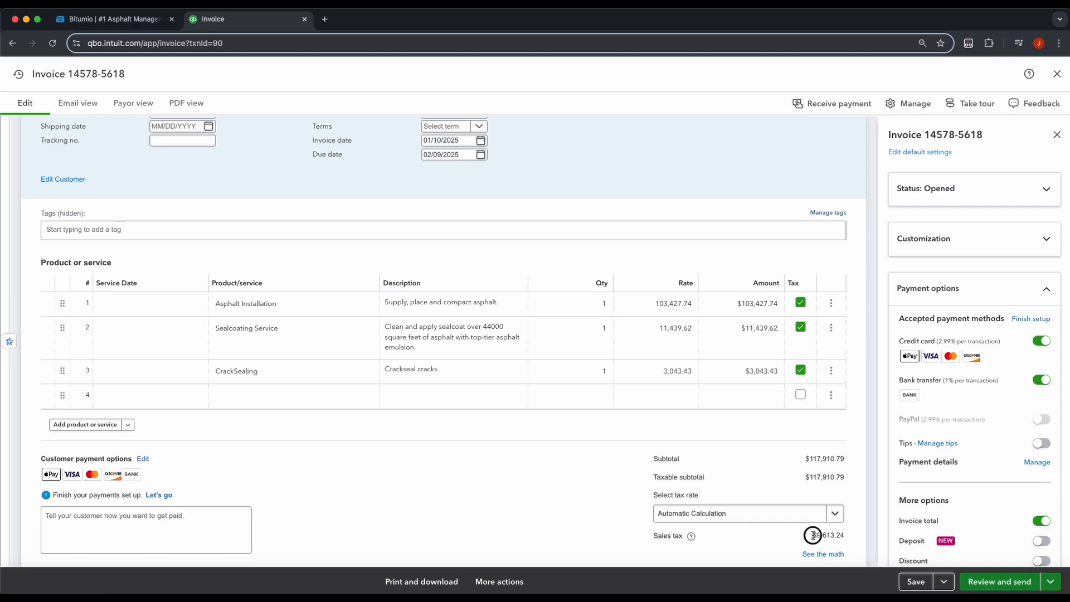
pyautogui.click(801, 303)
pyautogui.click(800, 327)
pyautogui.click(803, 372)
pyautogui.click(801, 371)
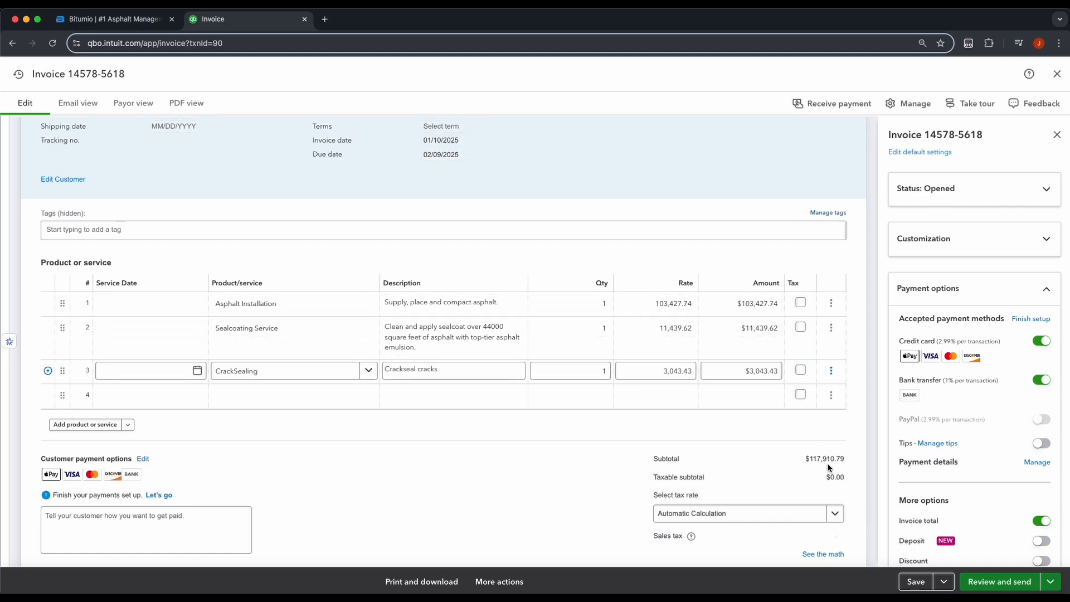
pyautogui.scroll(-1, 819, 446)
pyautogui.scroll(-1, 810, 436)
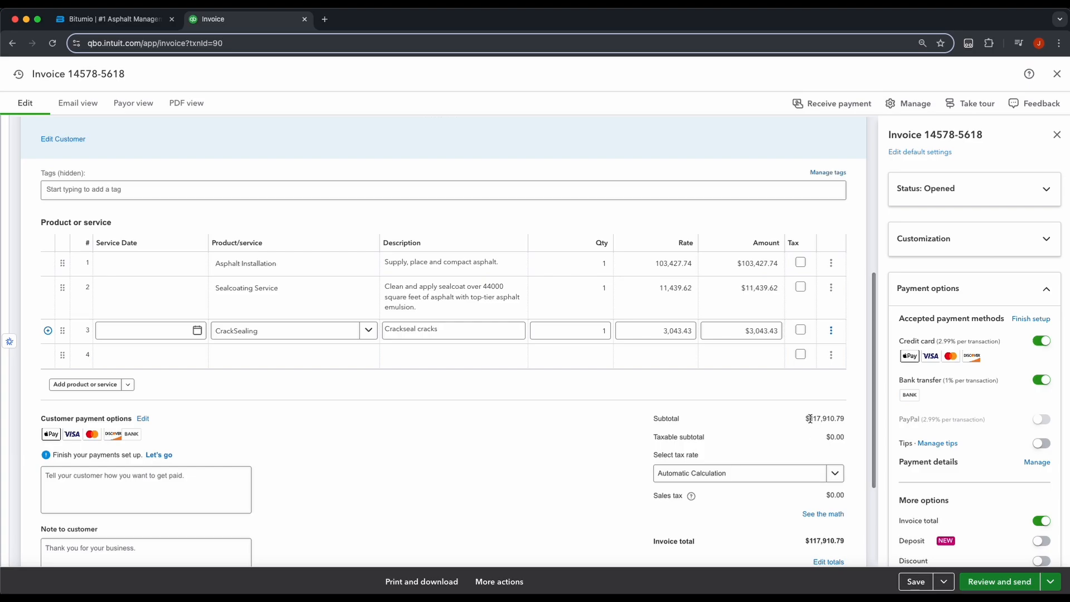
pyautogui.moveTo(809, 419); pyautogui.dragTo(854, 419)
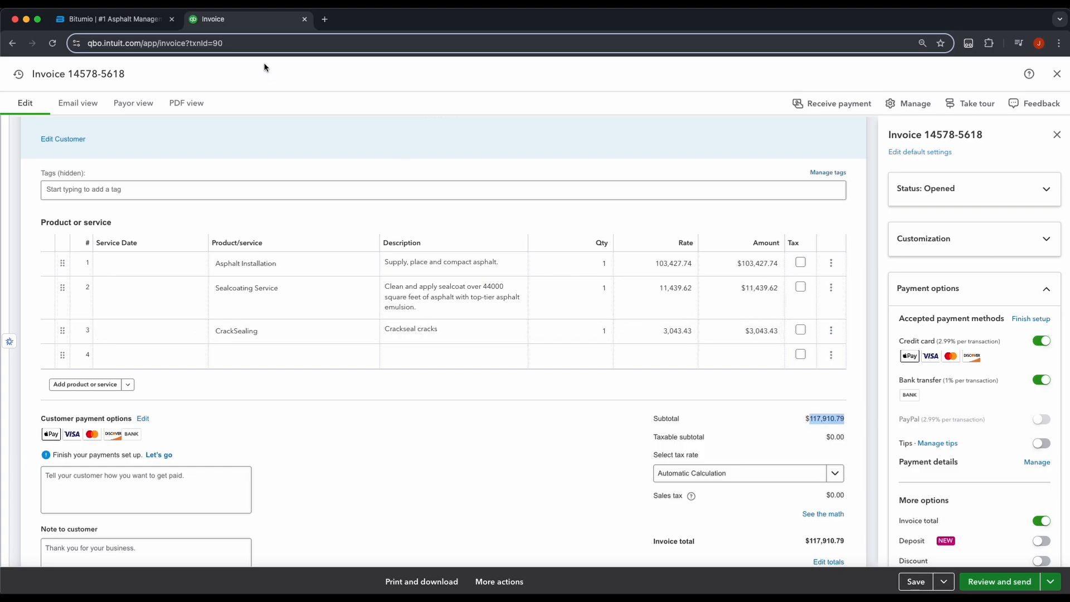
# Step: Confirm Bitumio's job total of $117,910.79 matches the invoice, then return to QuickBooks
pyautogui.click(111, 19)
pyautogui.click(453, 245)
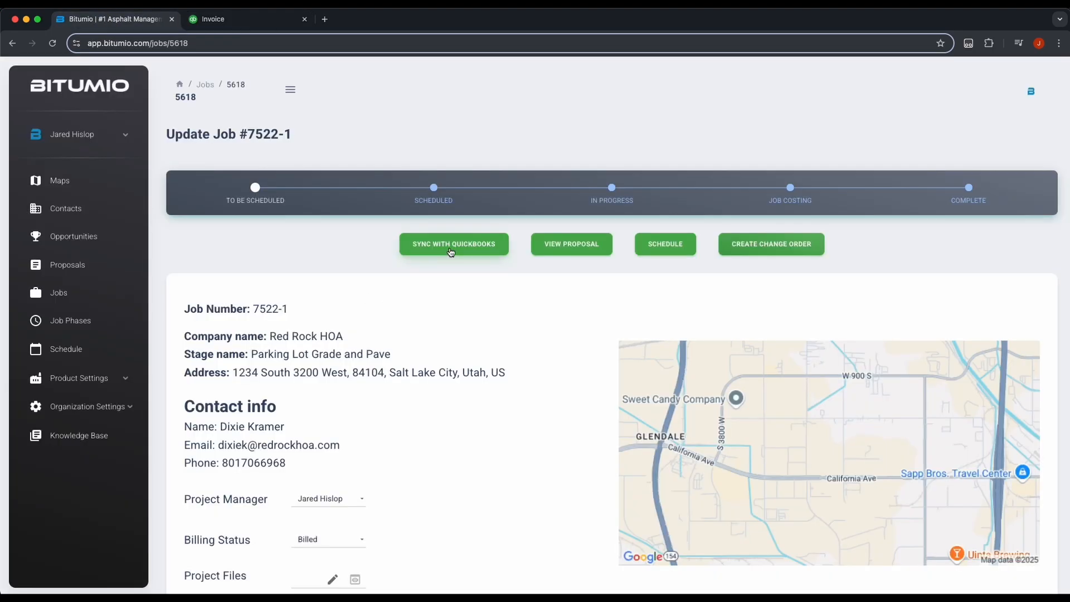
pyautogui.scroll(-10, 544, 390)
pyautogui.click(524, 471)
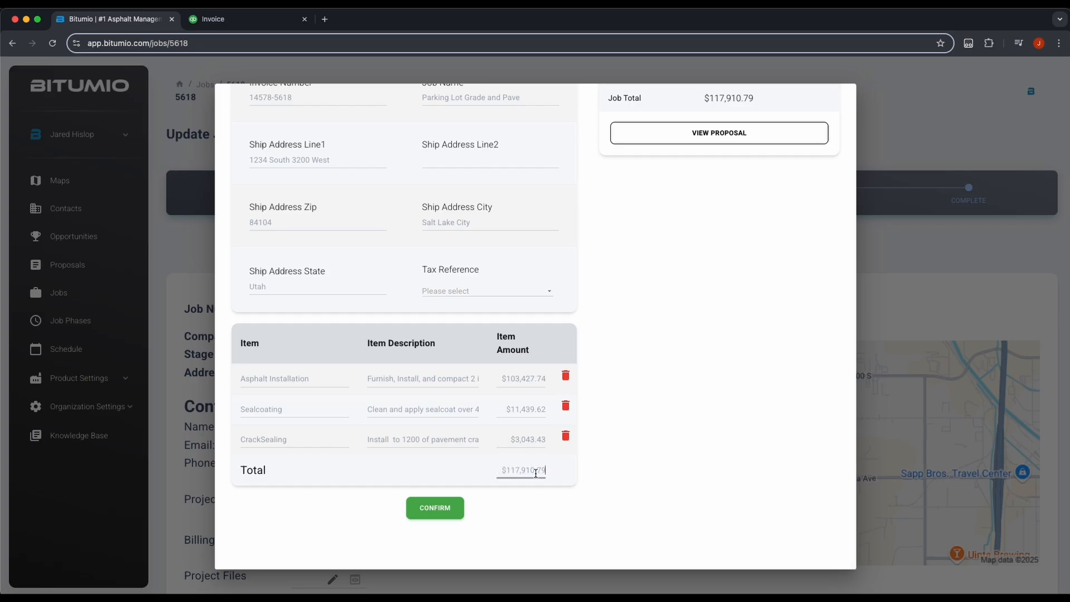
pyautogui.click(221, 24)
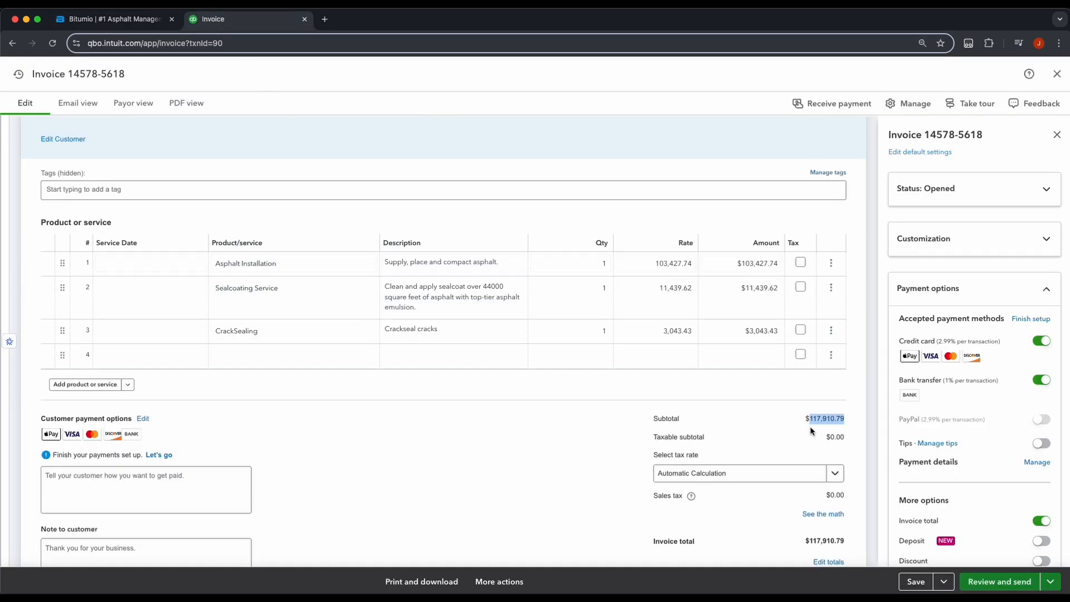
pyautogui.click(824, 419)
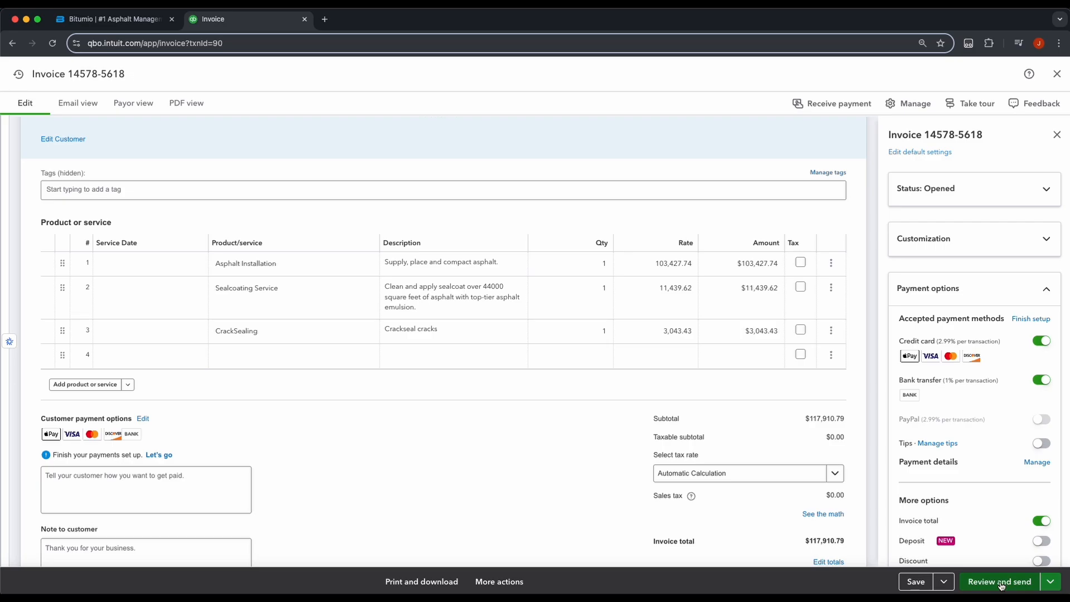
pyautogui.scroll(5, 533, 449)
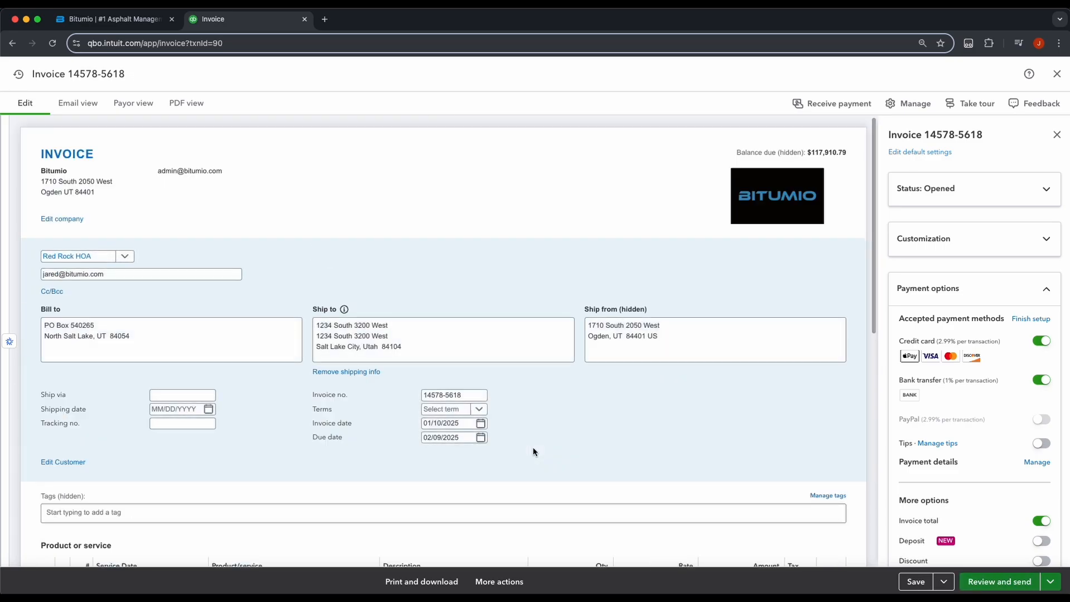